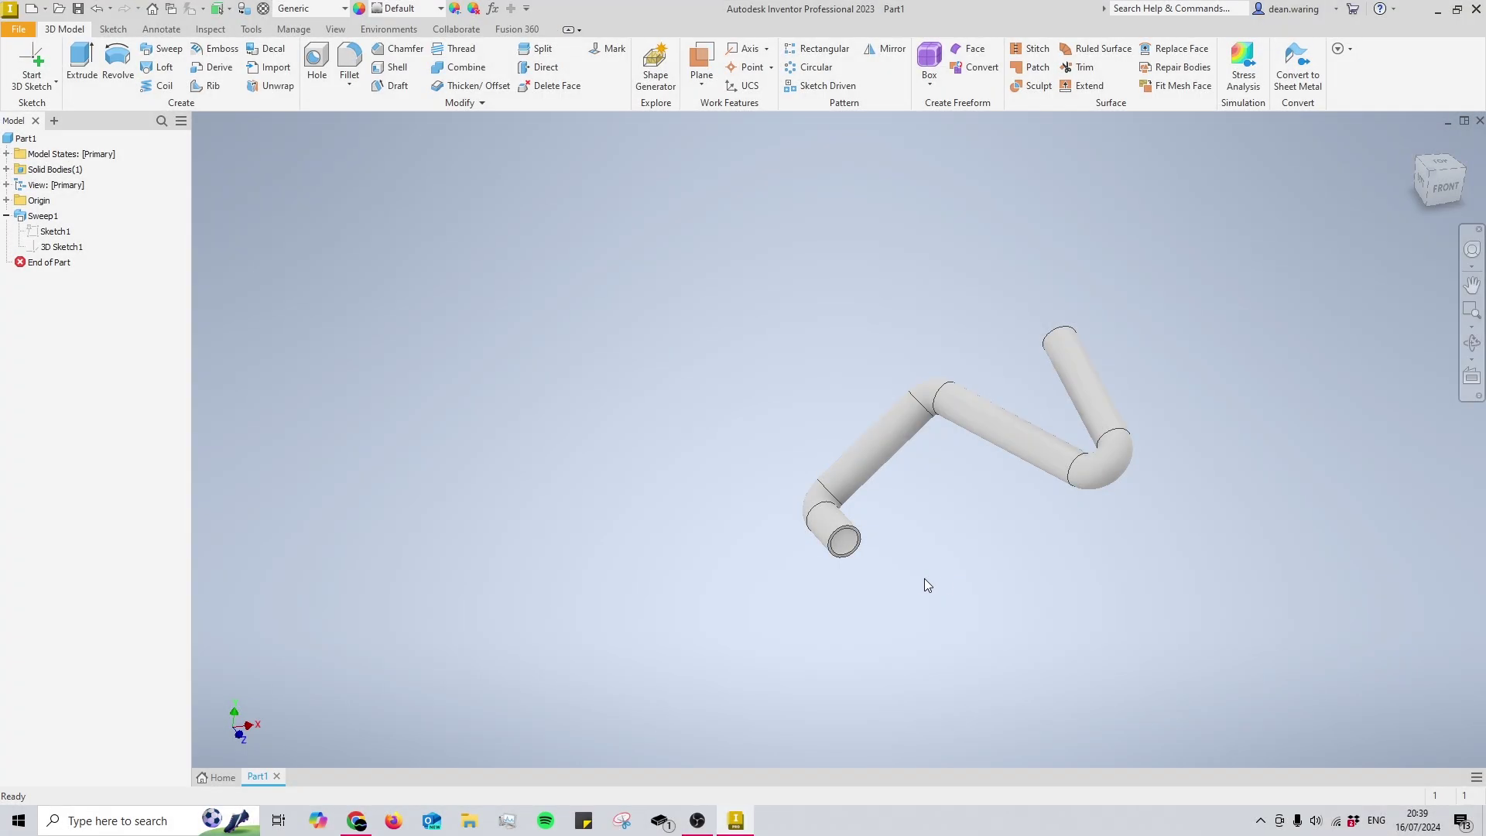
- Examine the finished bent pipe in Part1 from several angles, including its open end and elbows
middle_drag(1034, 477, 1036, 458)
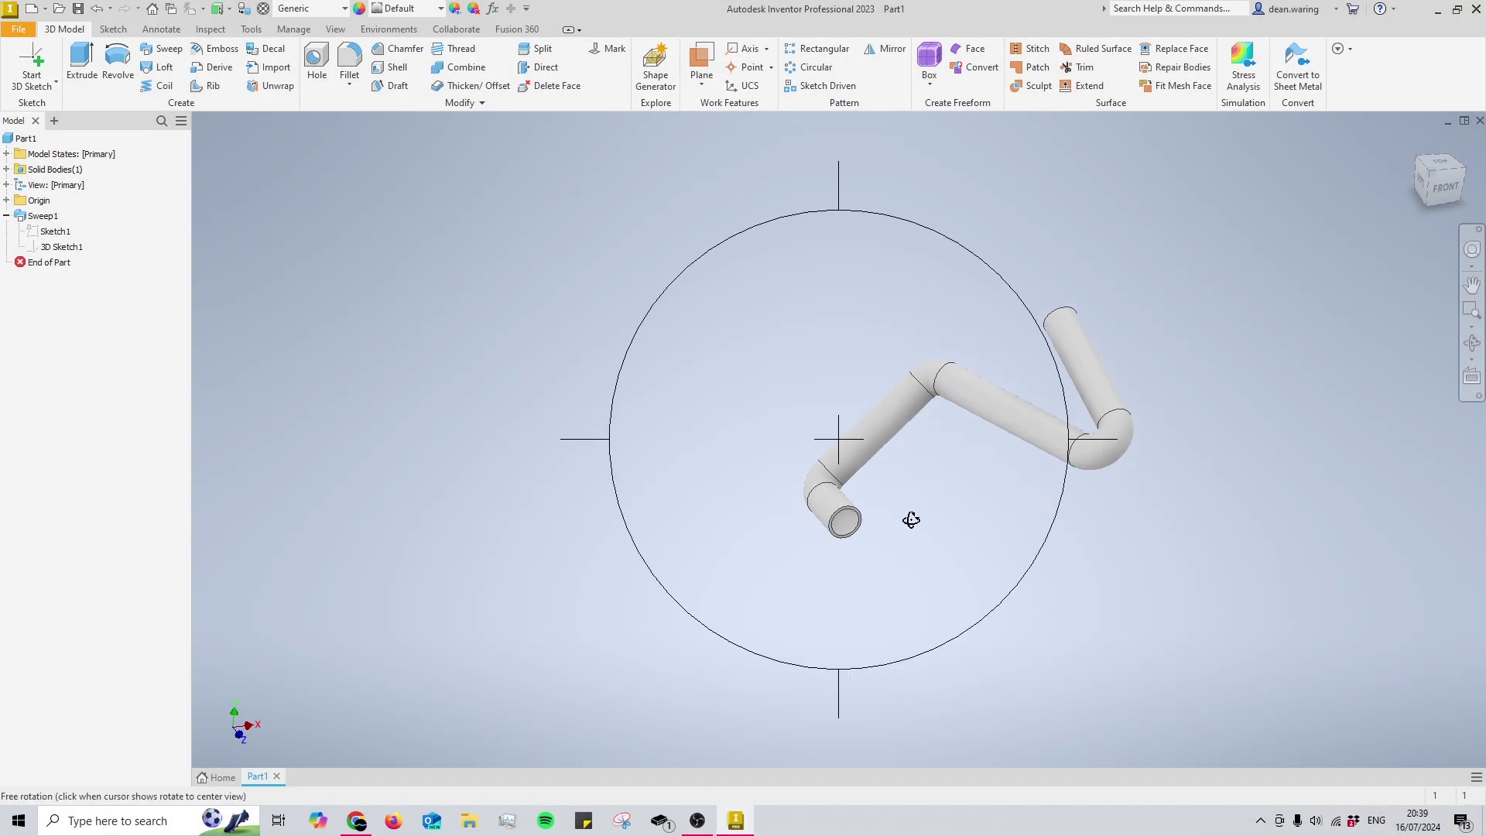
shift+middle_drag(912, 521, 805, 501)
scroll(935, 481, down, 3)
scroll(935, 481, up, 3)
shift+middle_drag(916, 453, 797, 534)
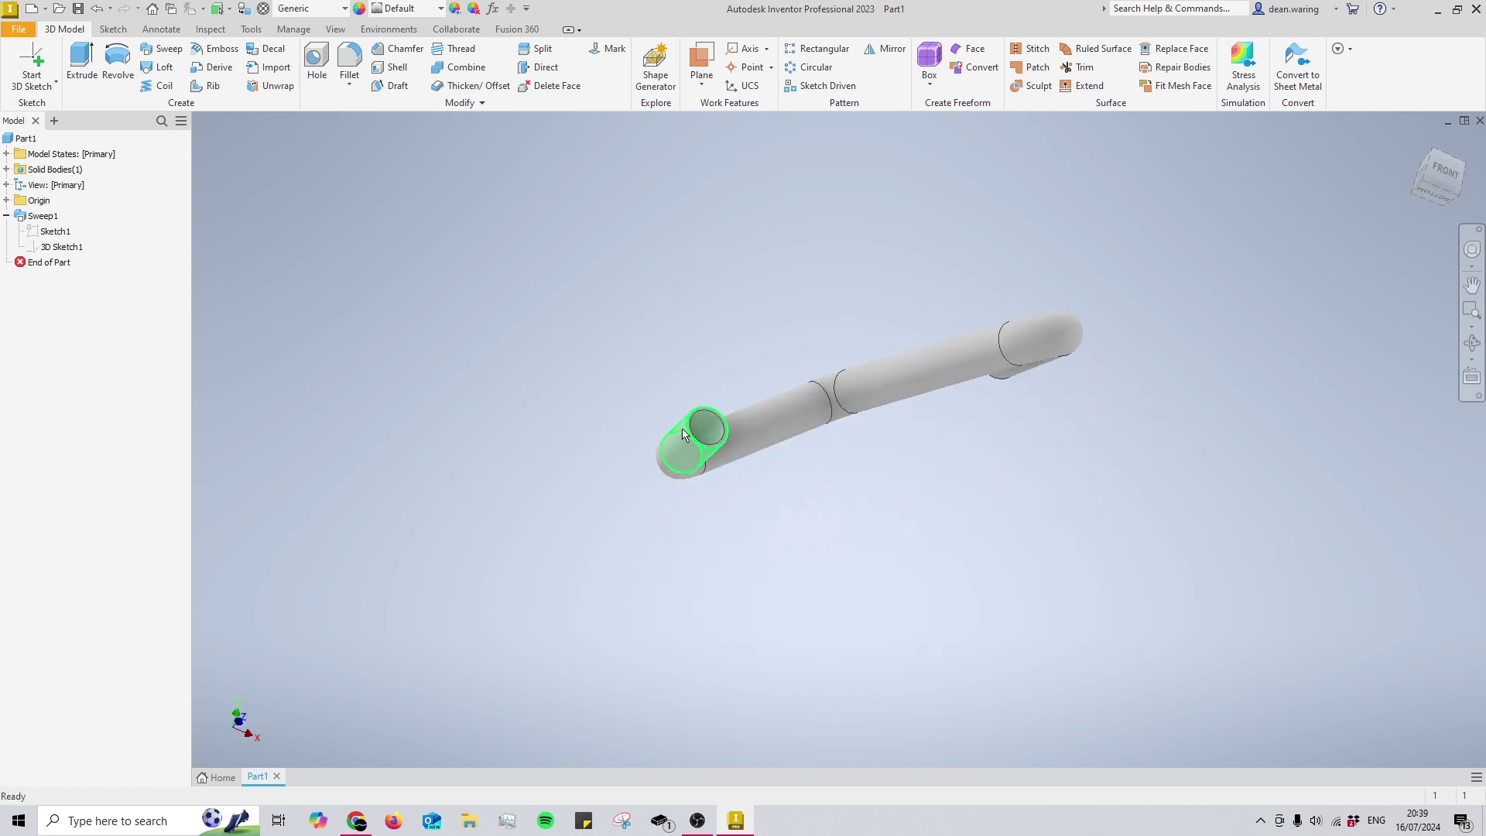
scroll(687, 435, down, 3)
shift+middle_drag(687, 436, 748, 545)
scroll(654, 463, up, 5)
scroll(719, 458, down, 5)
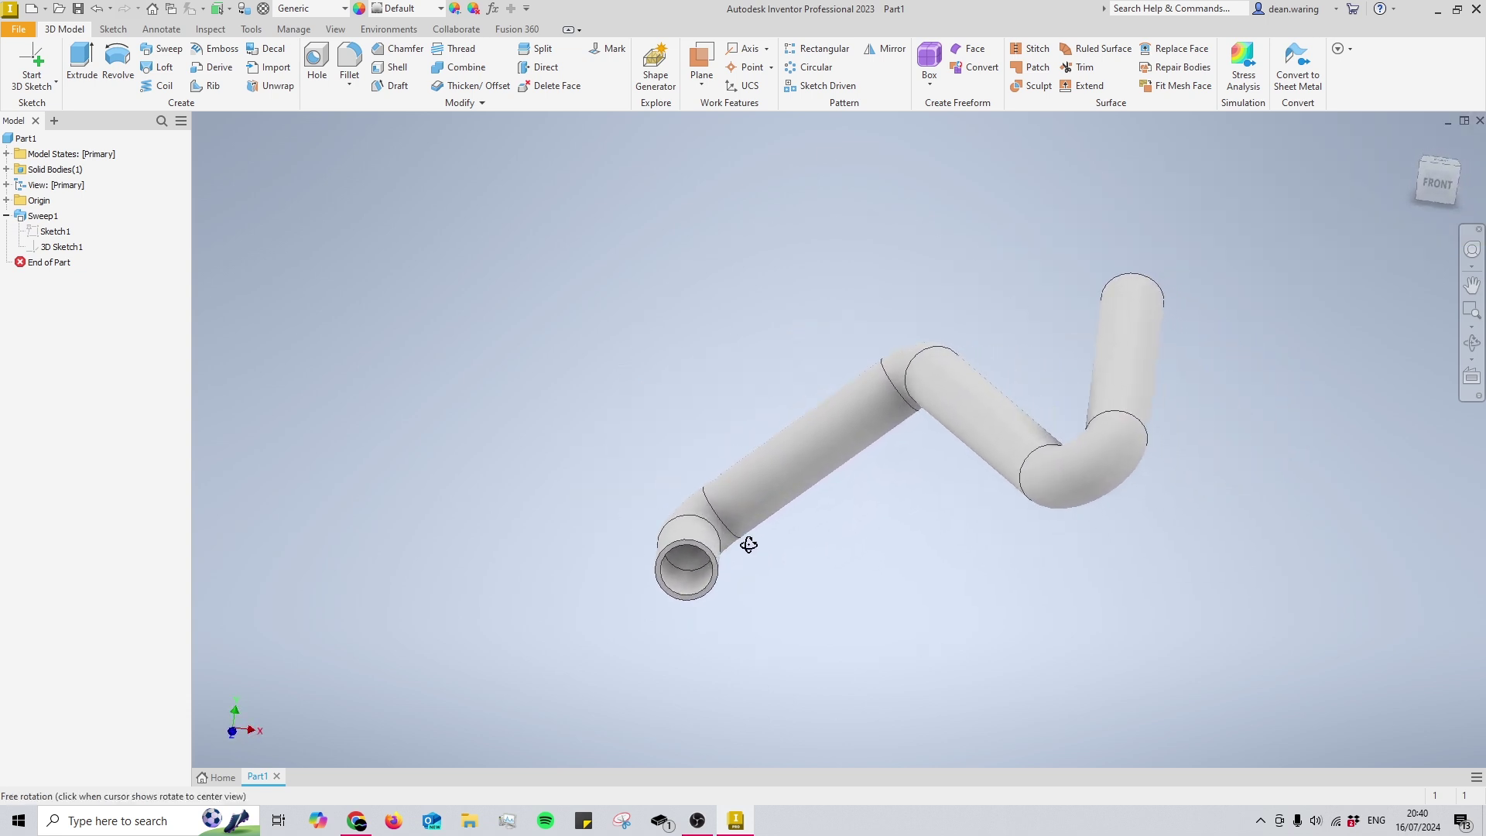
shift+middle_drag(879, 547, 828, 552)
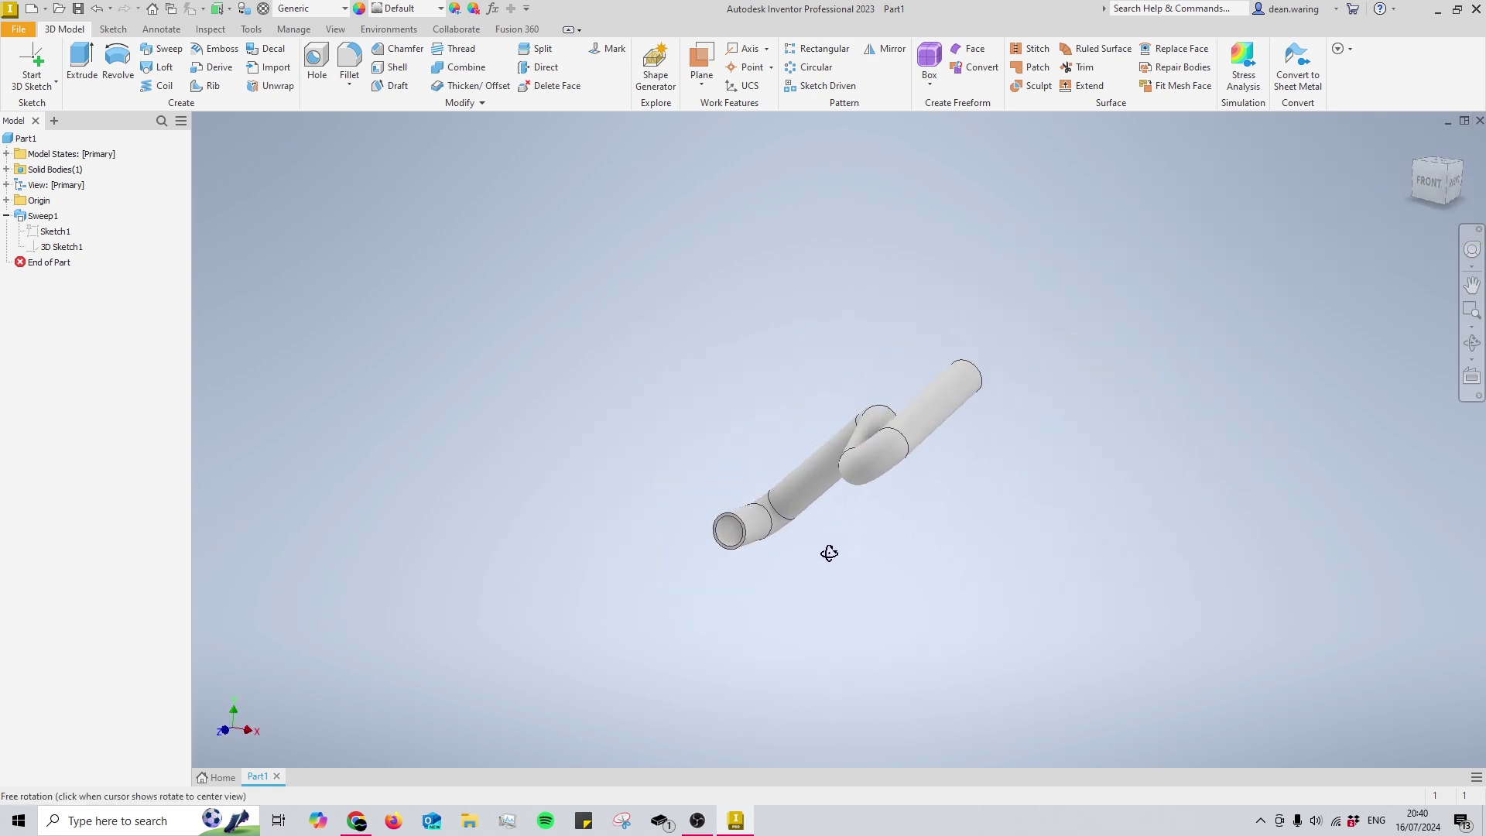
- Create a new part file from the home screen
click(237, 777)
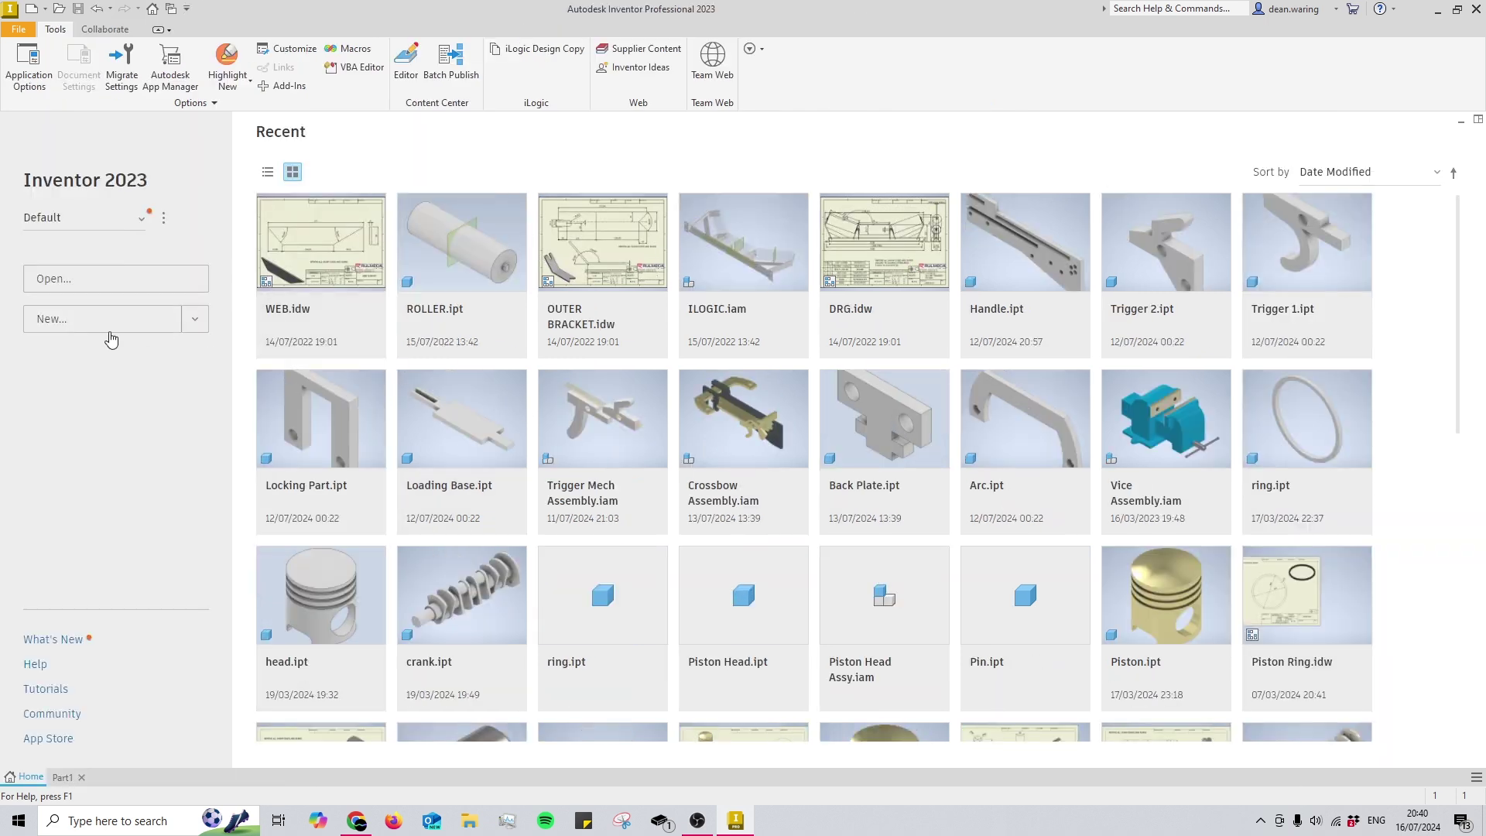
click(109, 332)
double_click(397, 383)
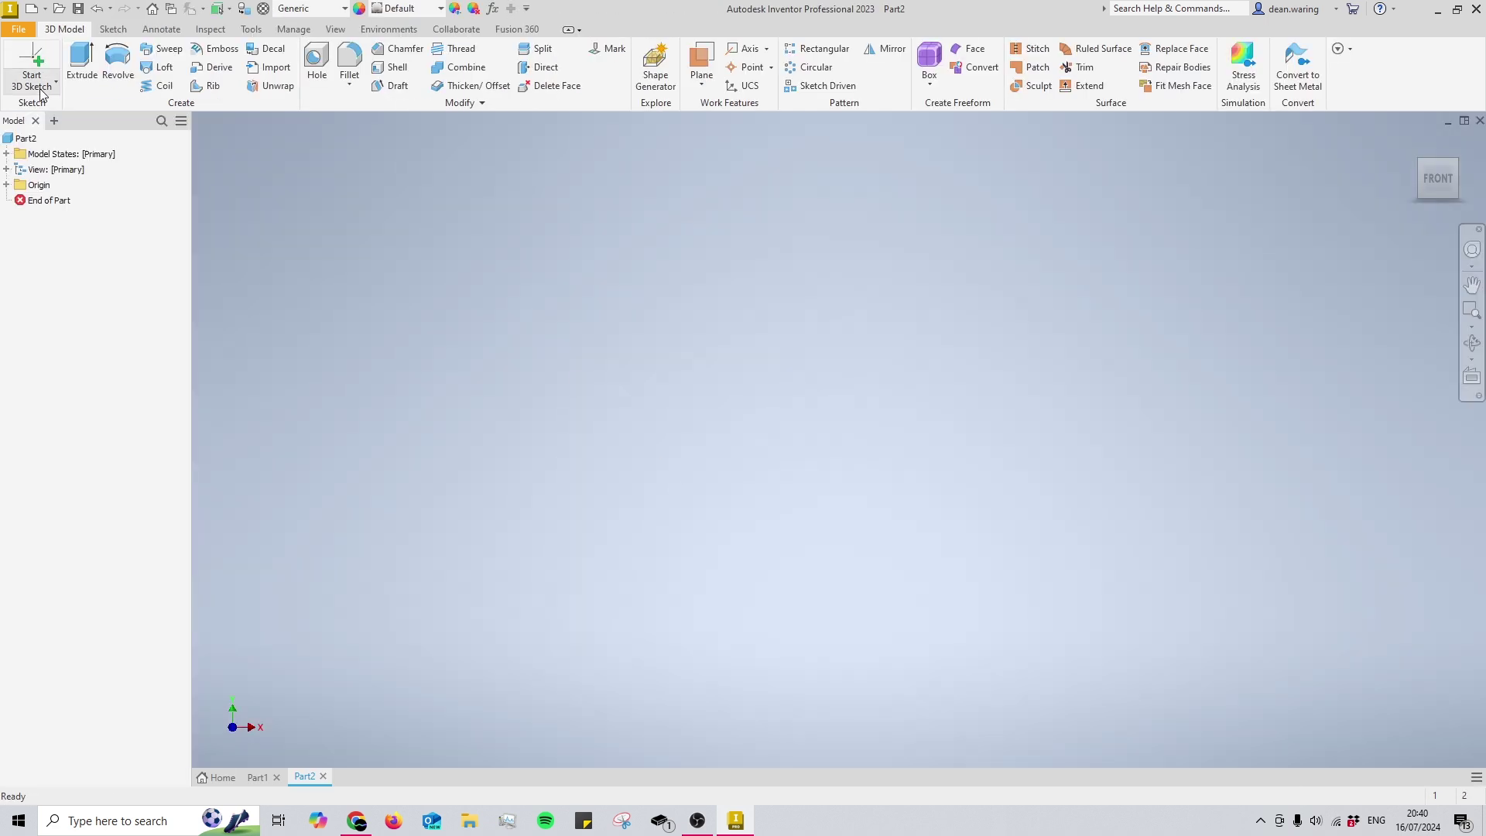
- Sketch a 15 mm diameter circle centred on the origin, in a 2D sketch on the front plane
click(48, 85)
click(64, 111)
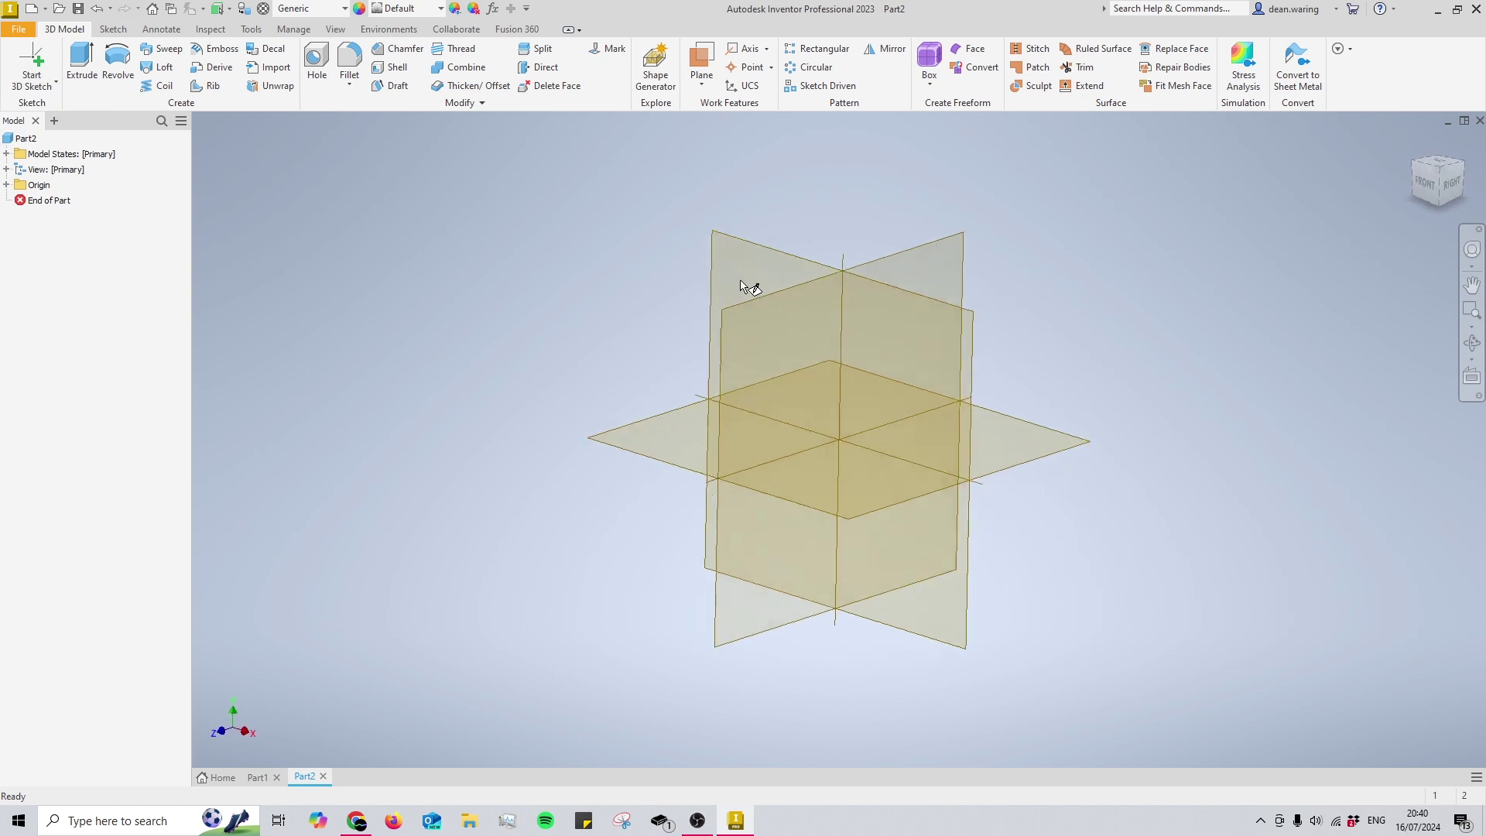
click(769, 262)
key(c)
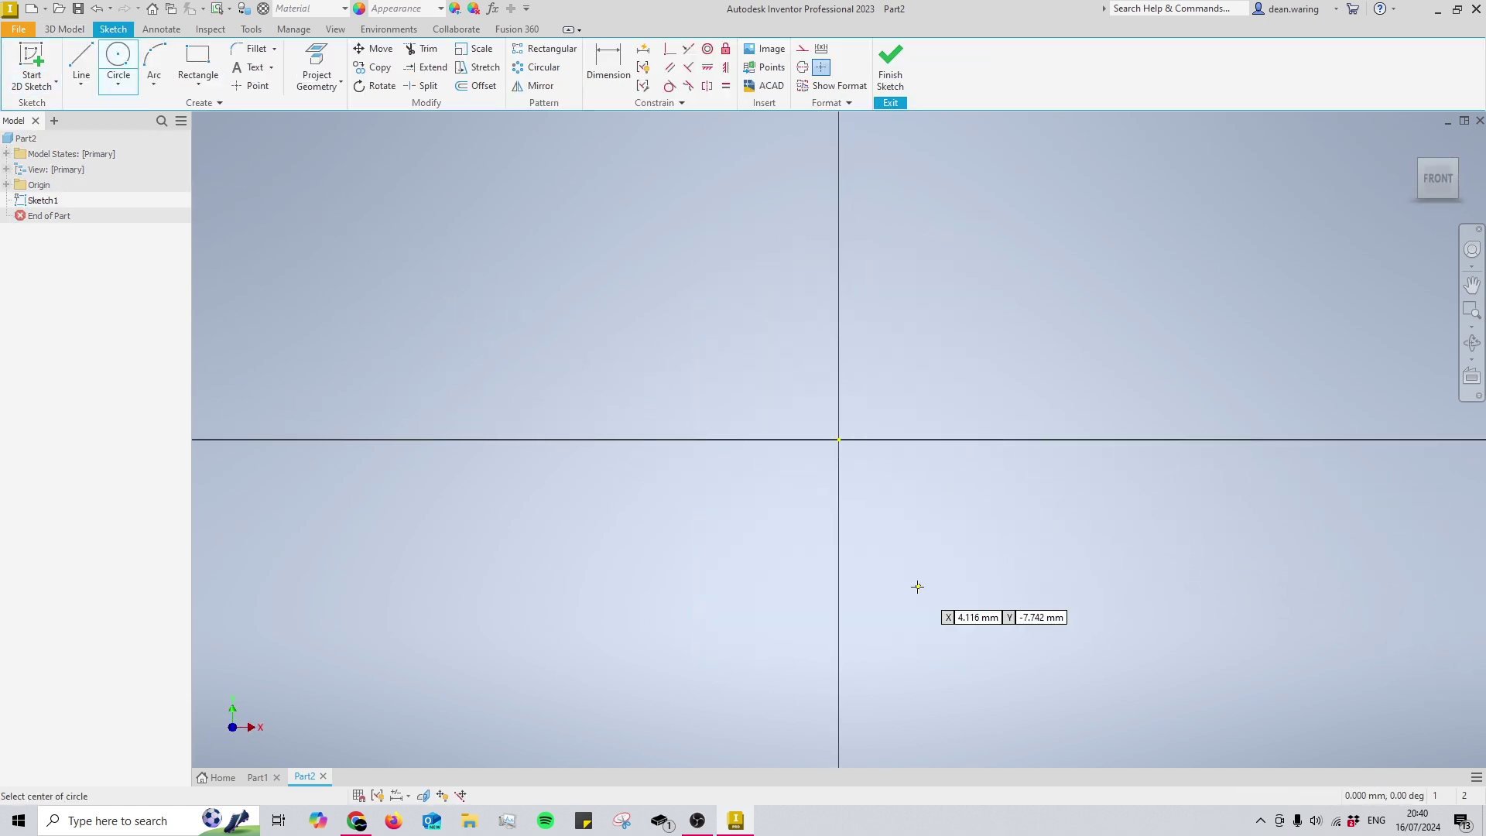
click(837, 439)
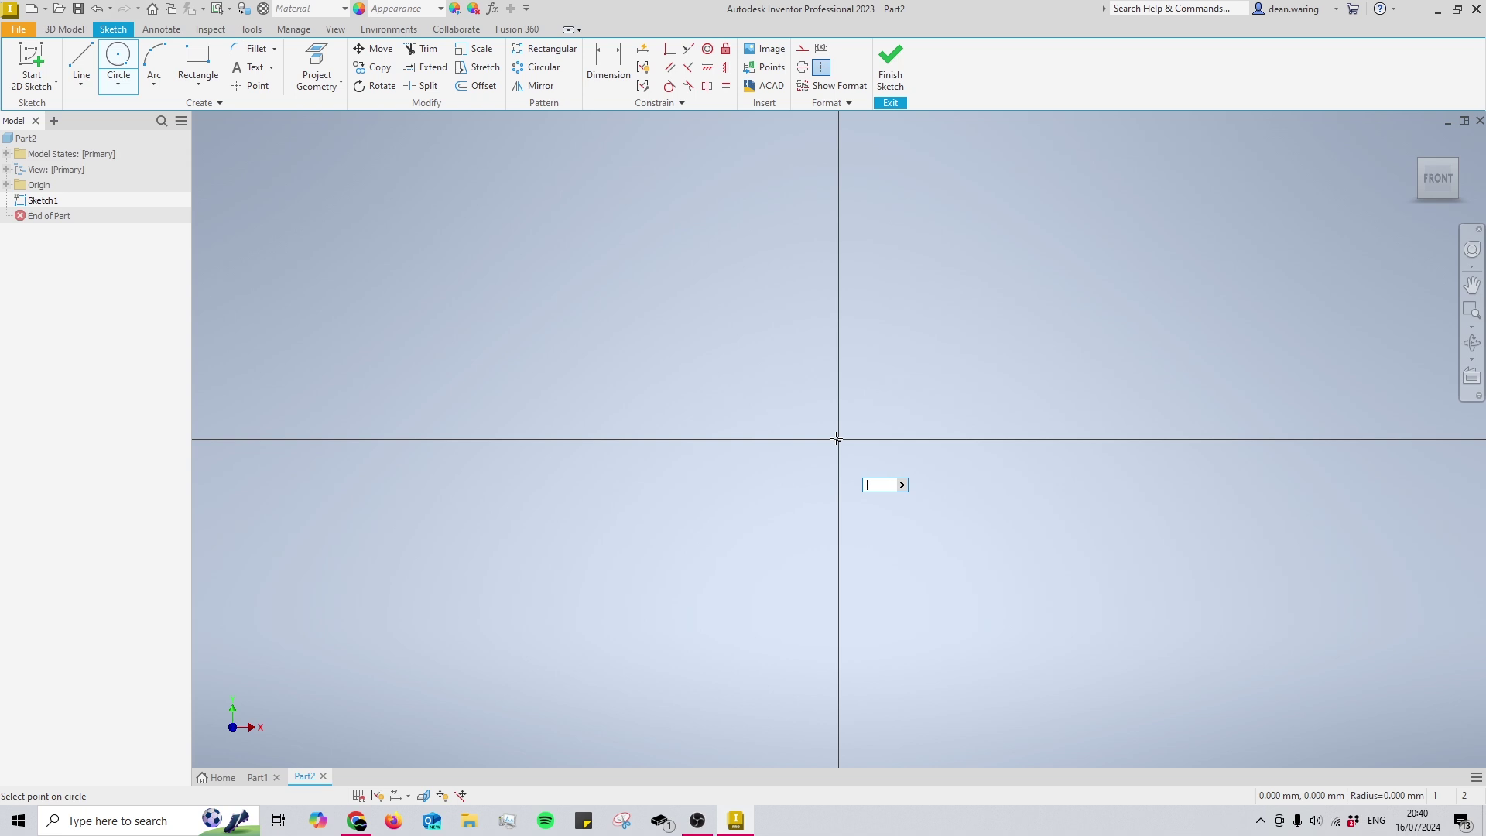
key(Return)
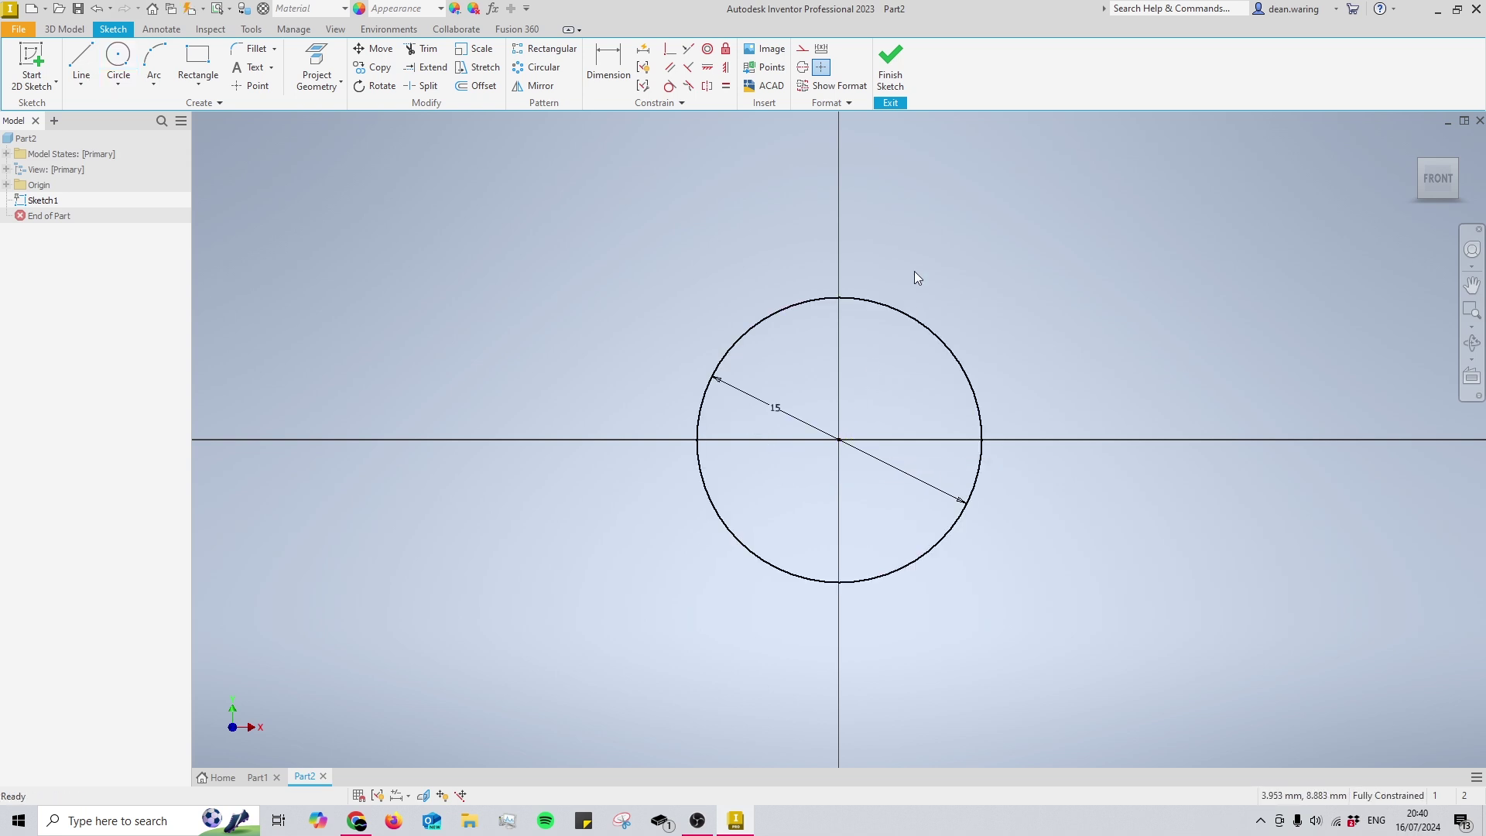
key(e)
key(Escape)
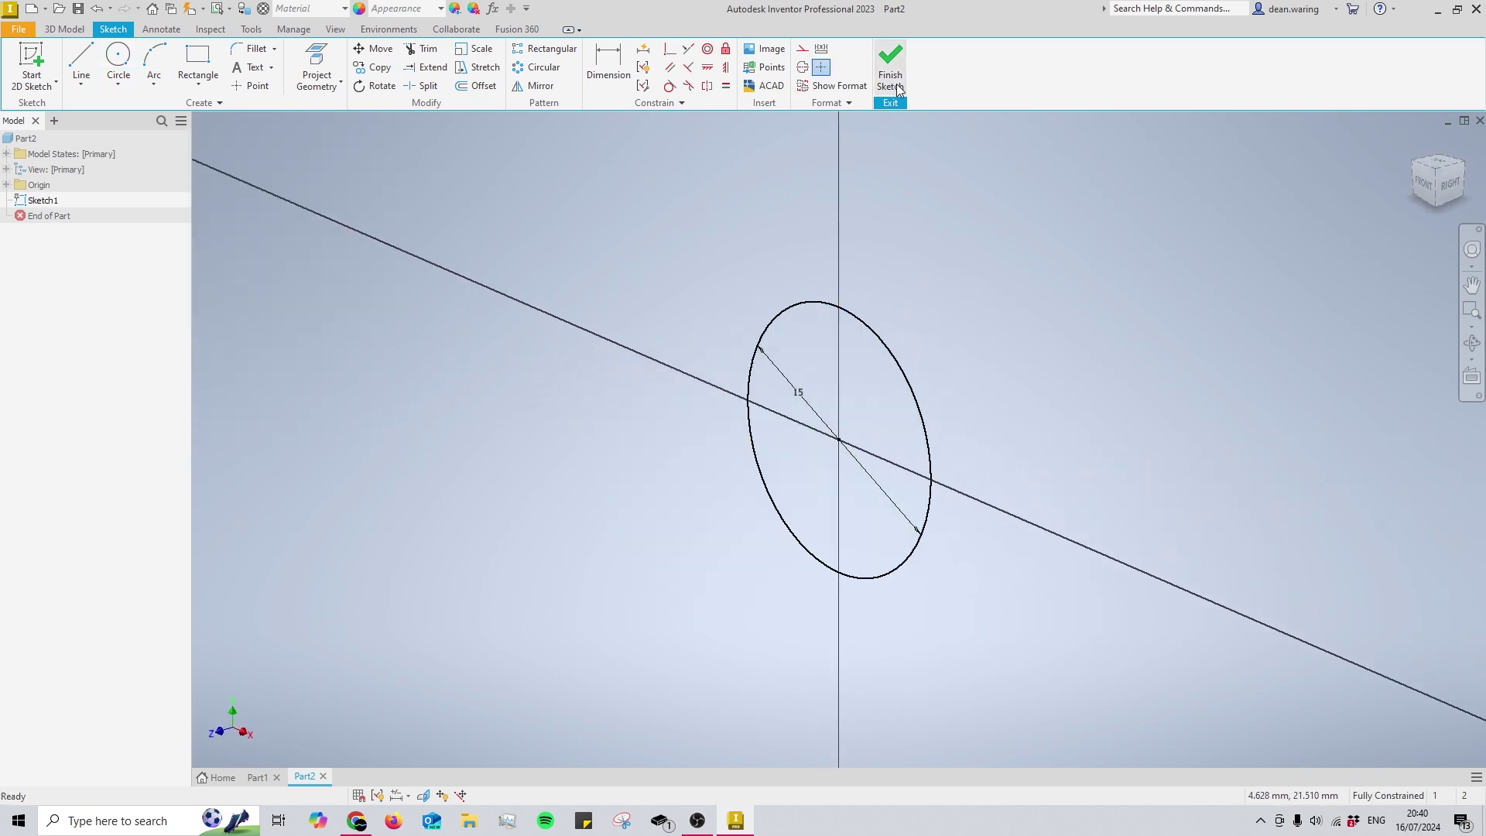
- Offset the 15 mm circle outward by 2 mm and finish the sketch
click(883, 335)
key(Escape)
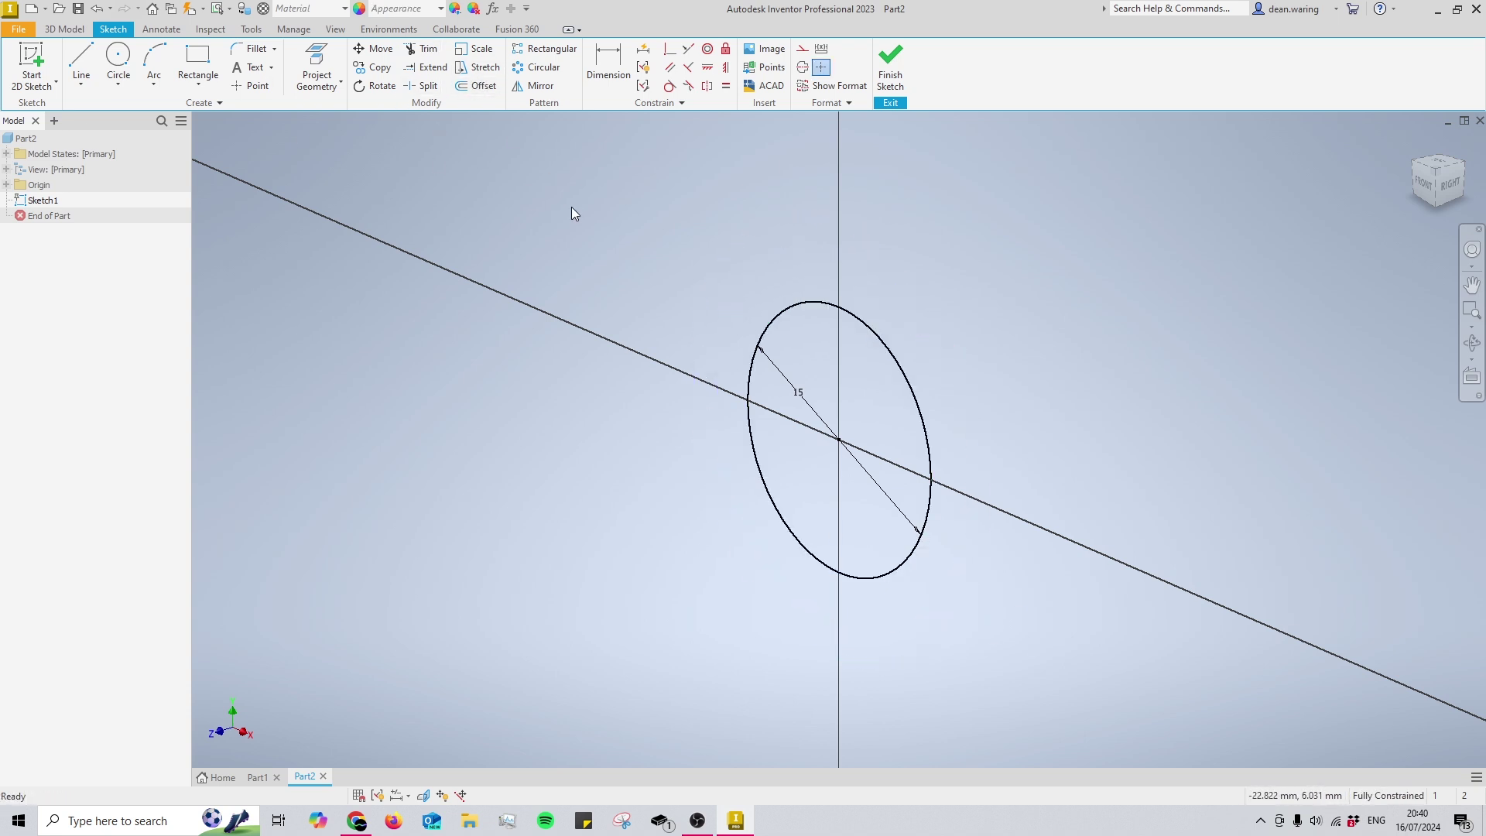
click(867, 323)
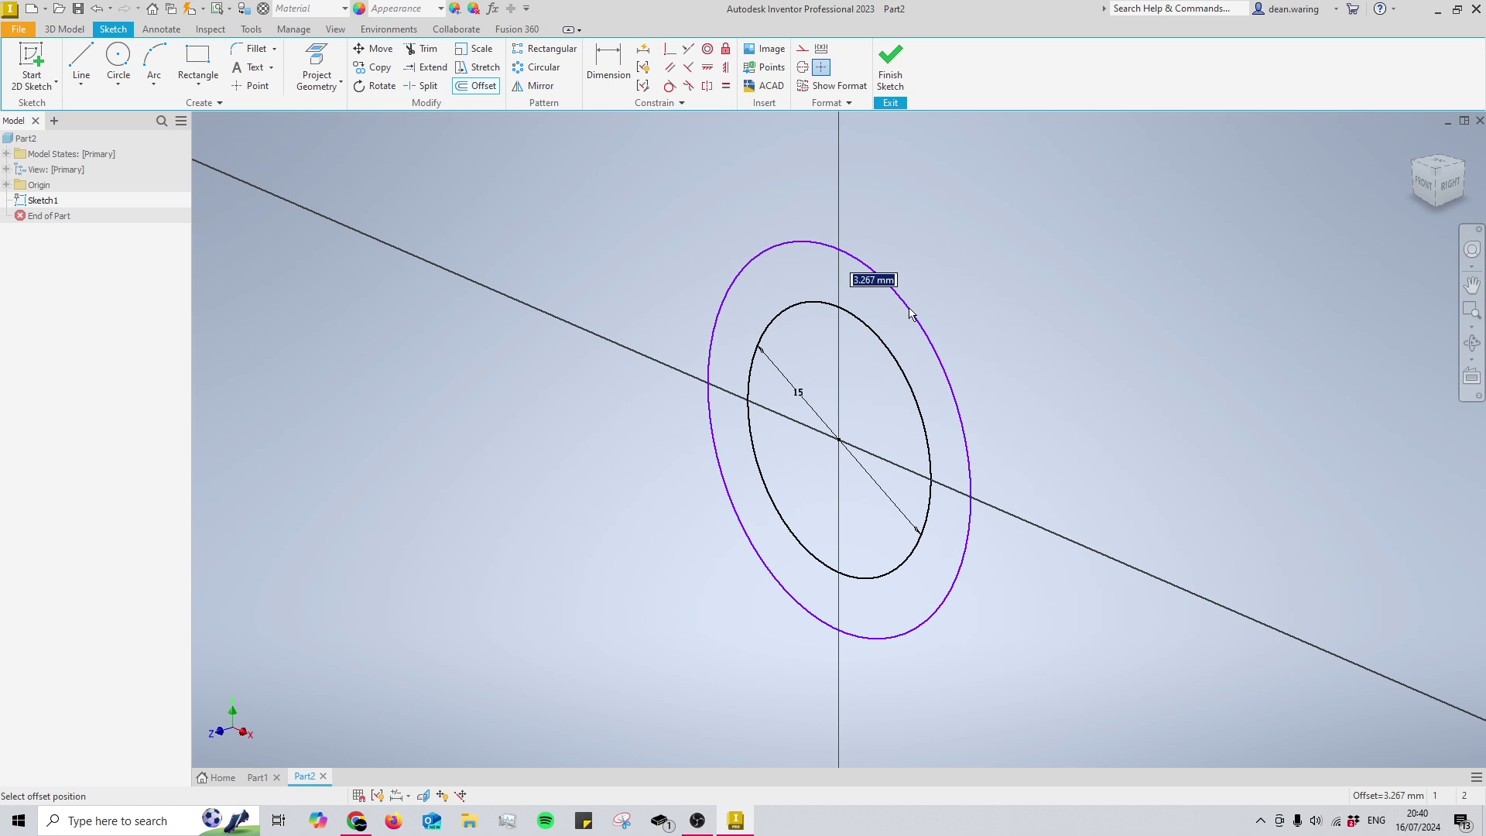
key(Return)
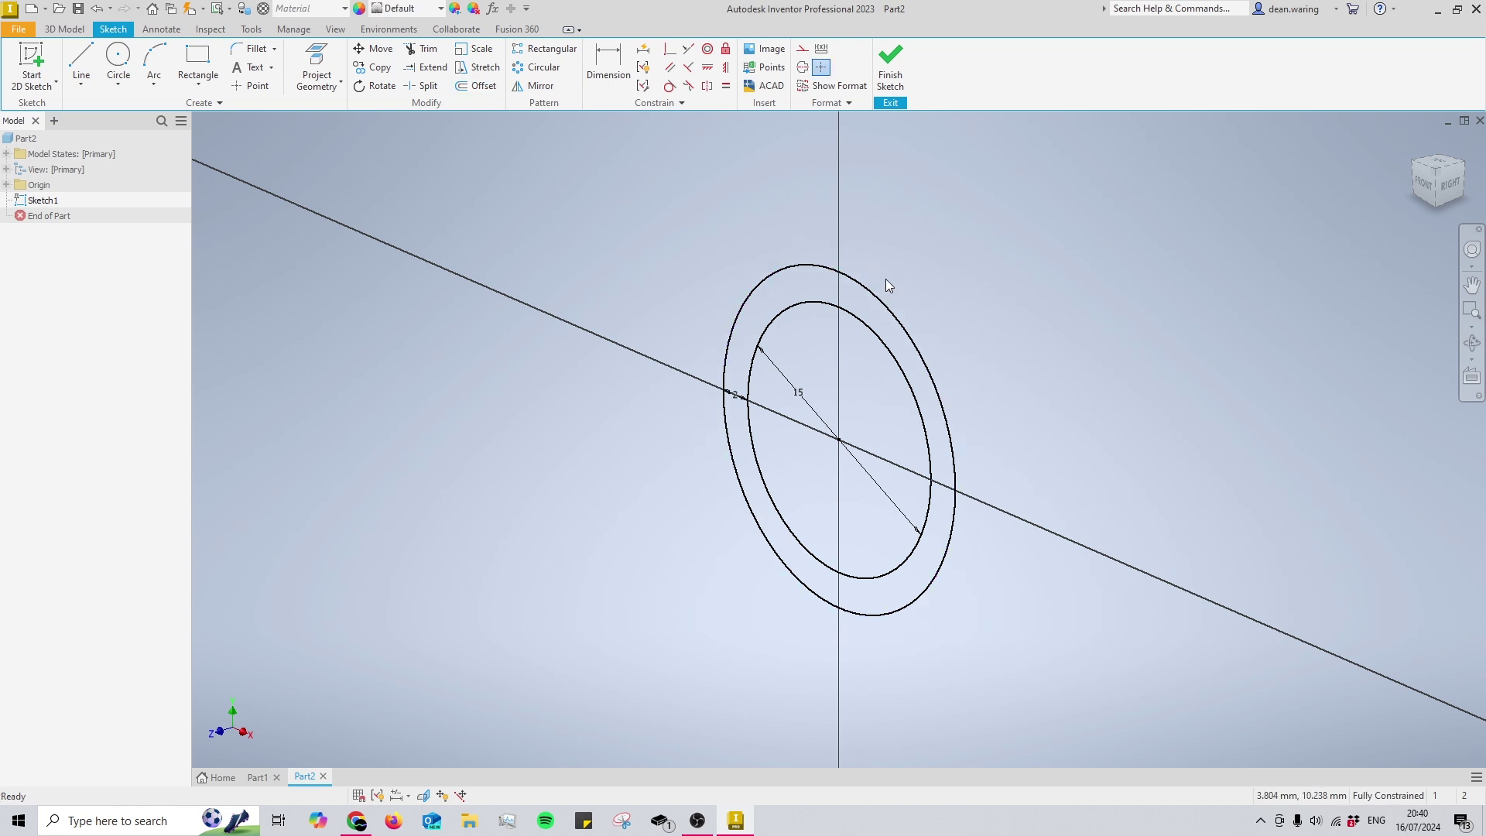
click(882, 77)
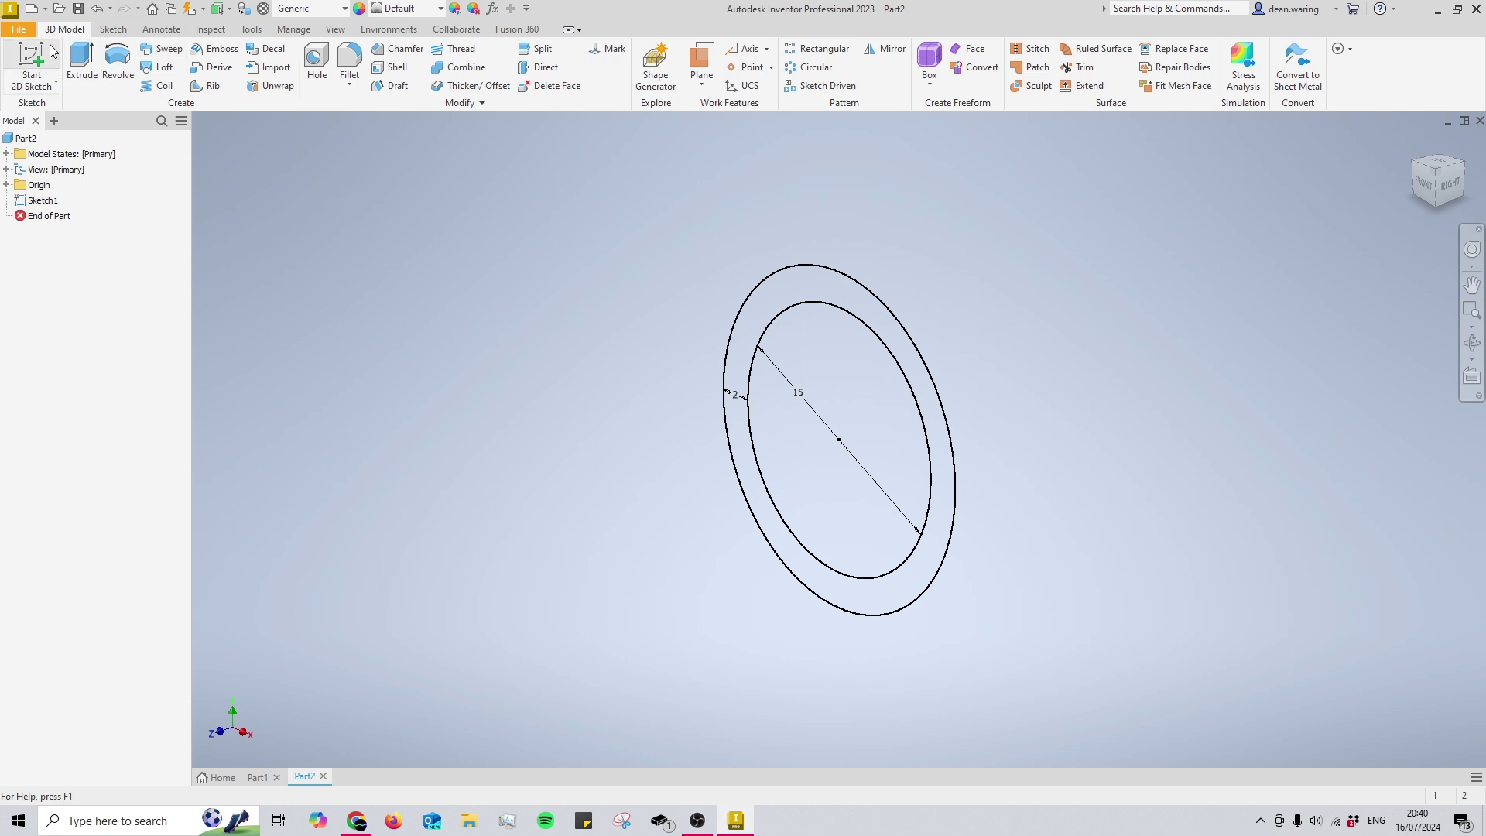
- Sketch a long horizontal line starting at the origin, in a new 2D sketch on the right-hand plane, and finish the sketch
click(32, 66)
key(F4)
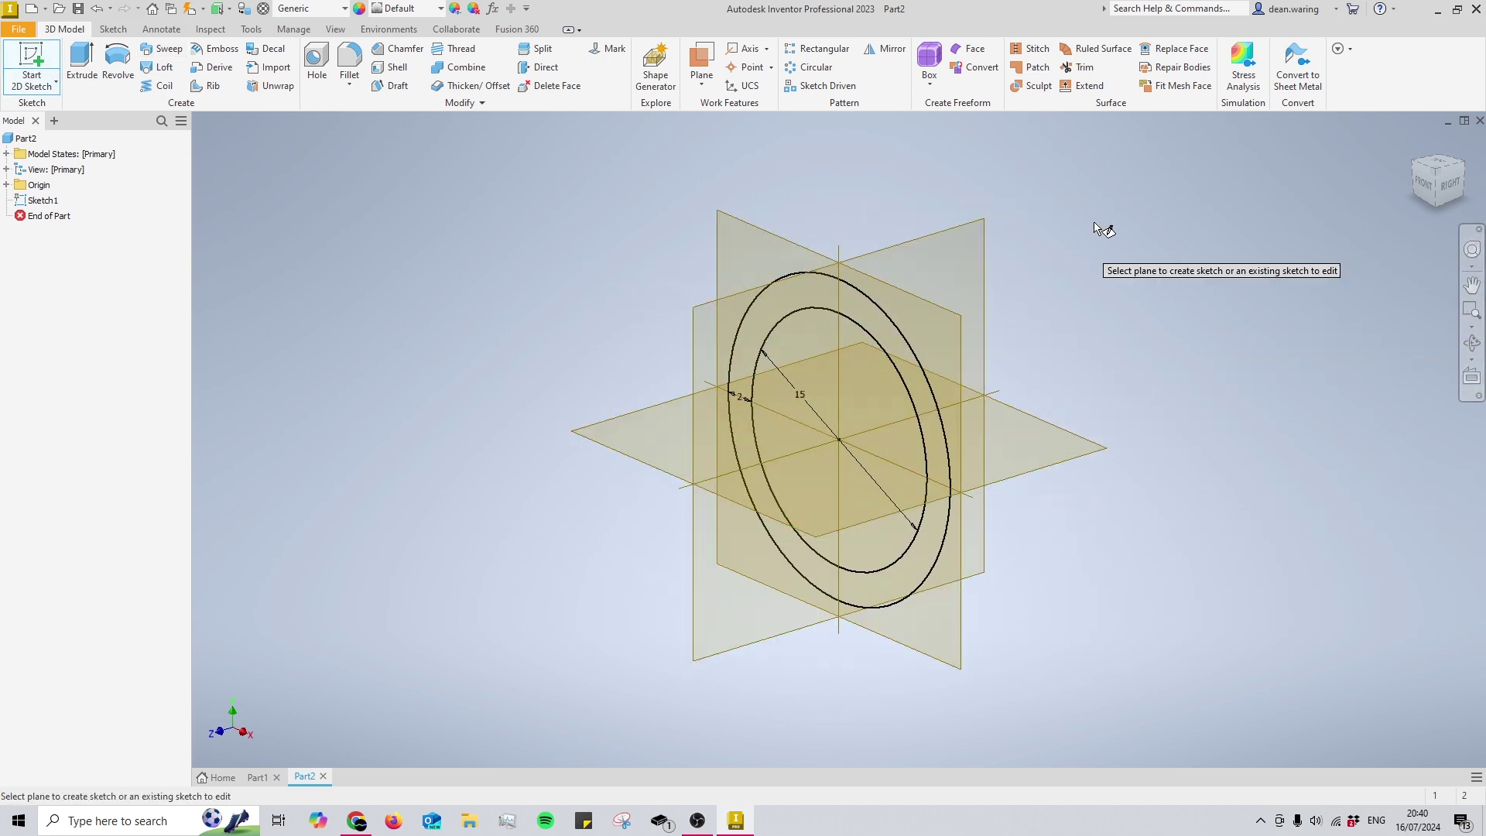
click(922, 245)
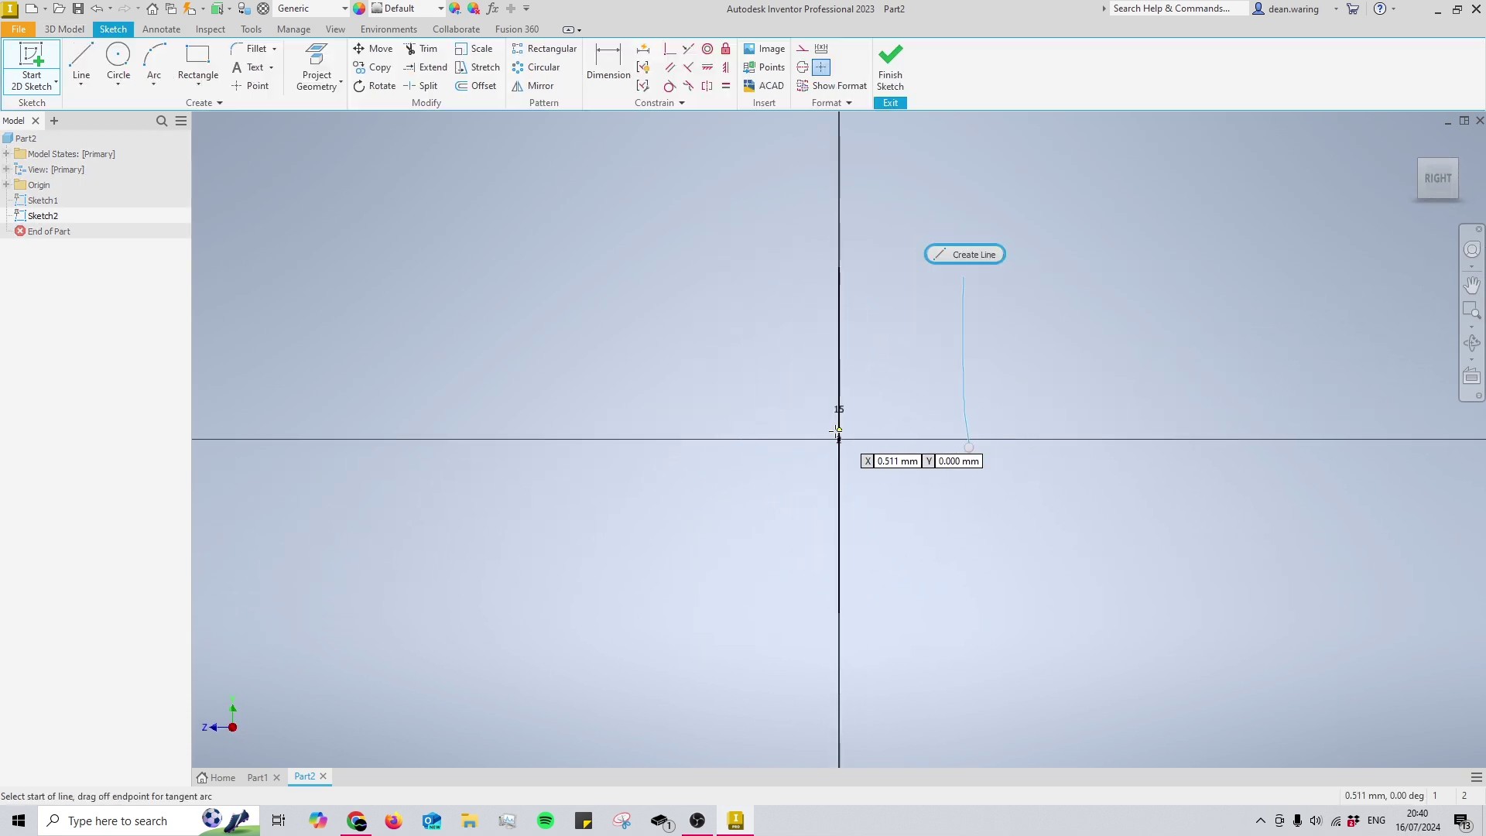
scroll(513, 422, down, 4)
scroll(503, 425, up, 10)
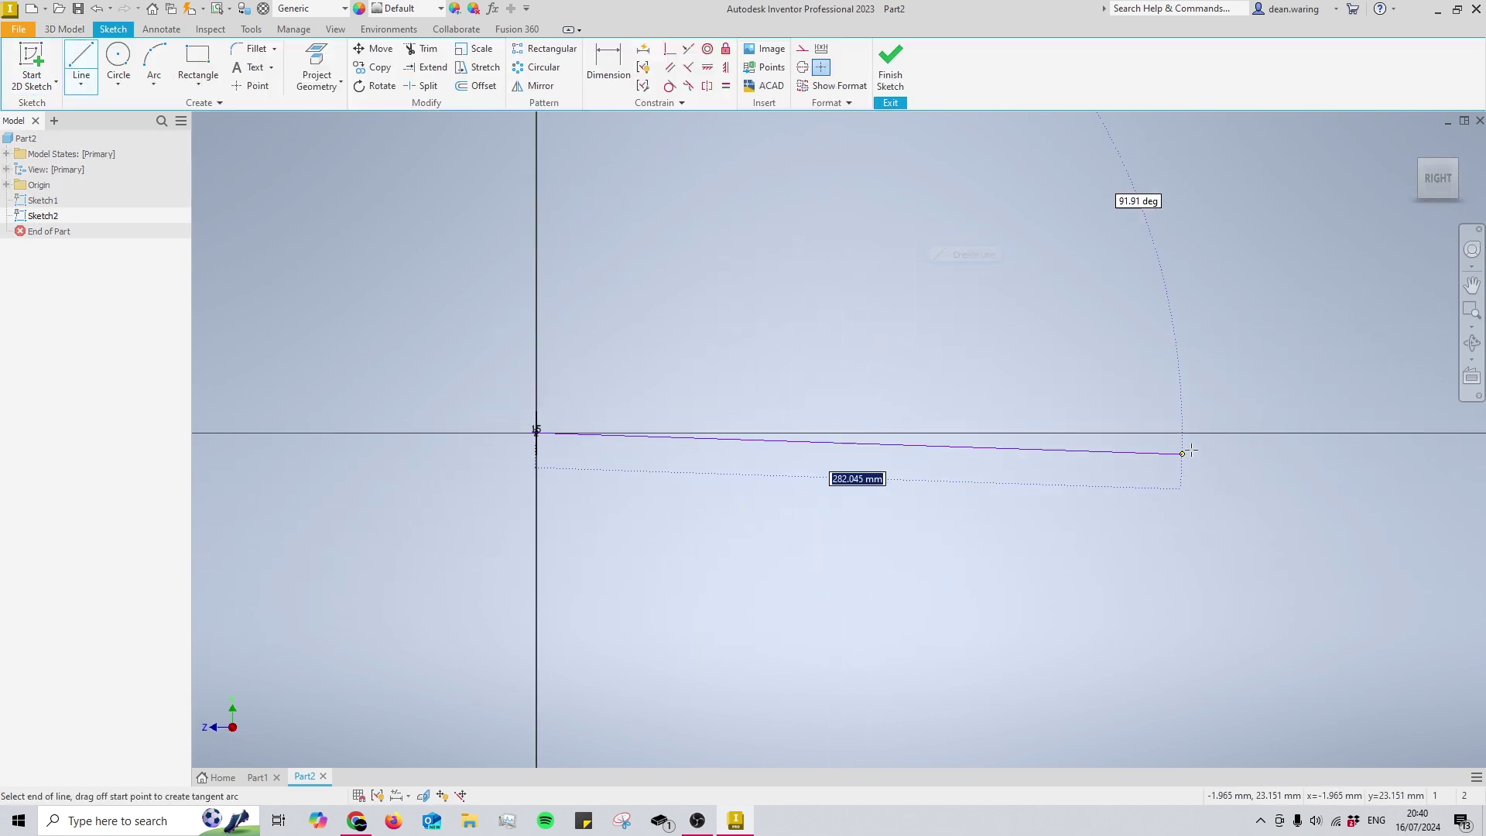
click(1331, 434)
click(890, 66)
scroll(921, 429, down, 5)
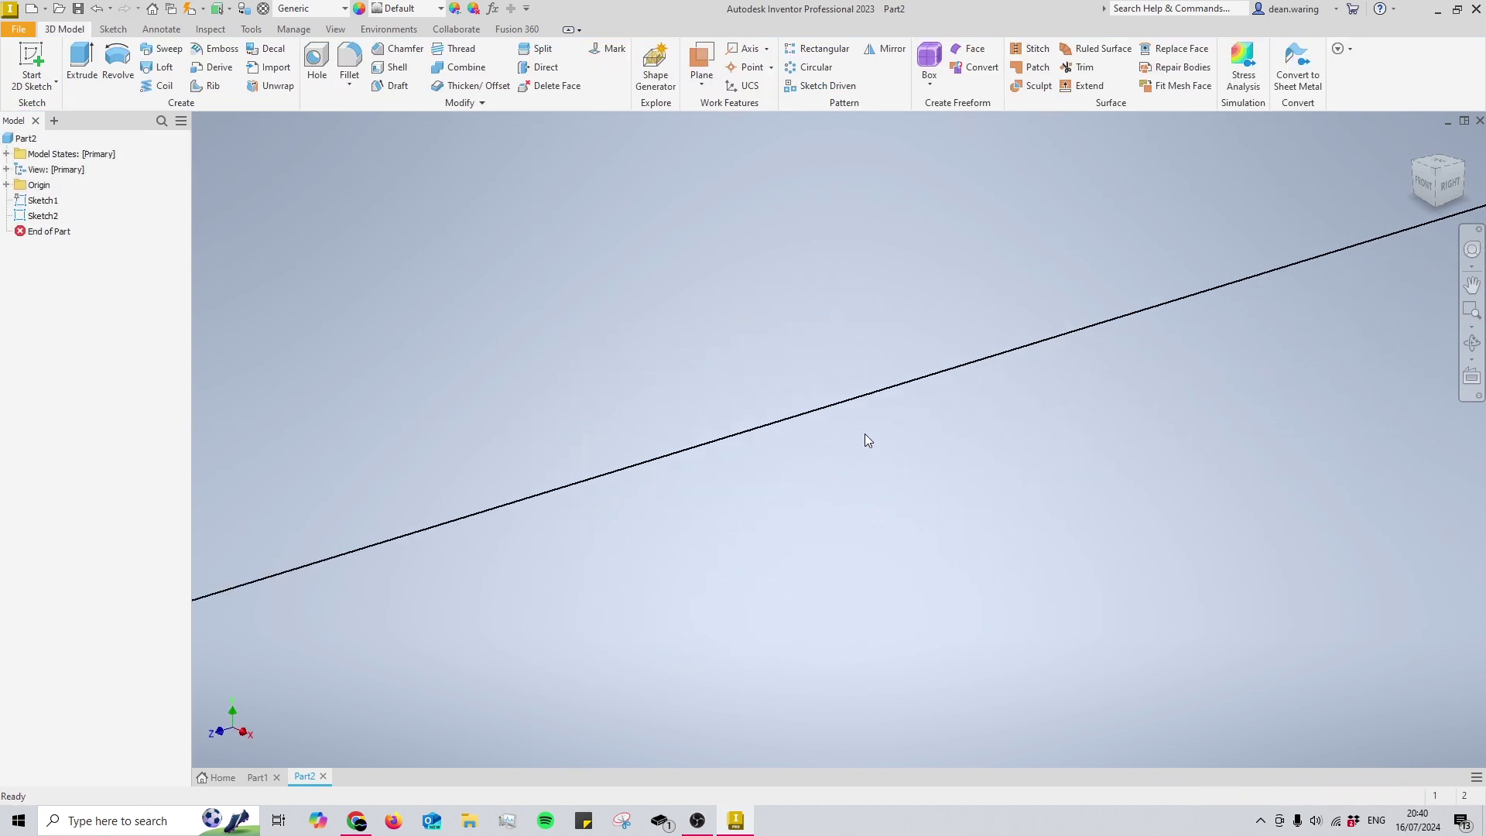
scroll(865, 434, up, 6)
middle_drag(832, 349, 792, 396)
scroll(873, 434, up, 2)
scroll(928, 383, up, 1)
middle_drag(950, 376, 800, 454)
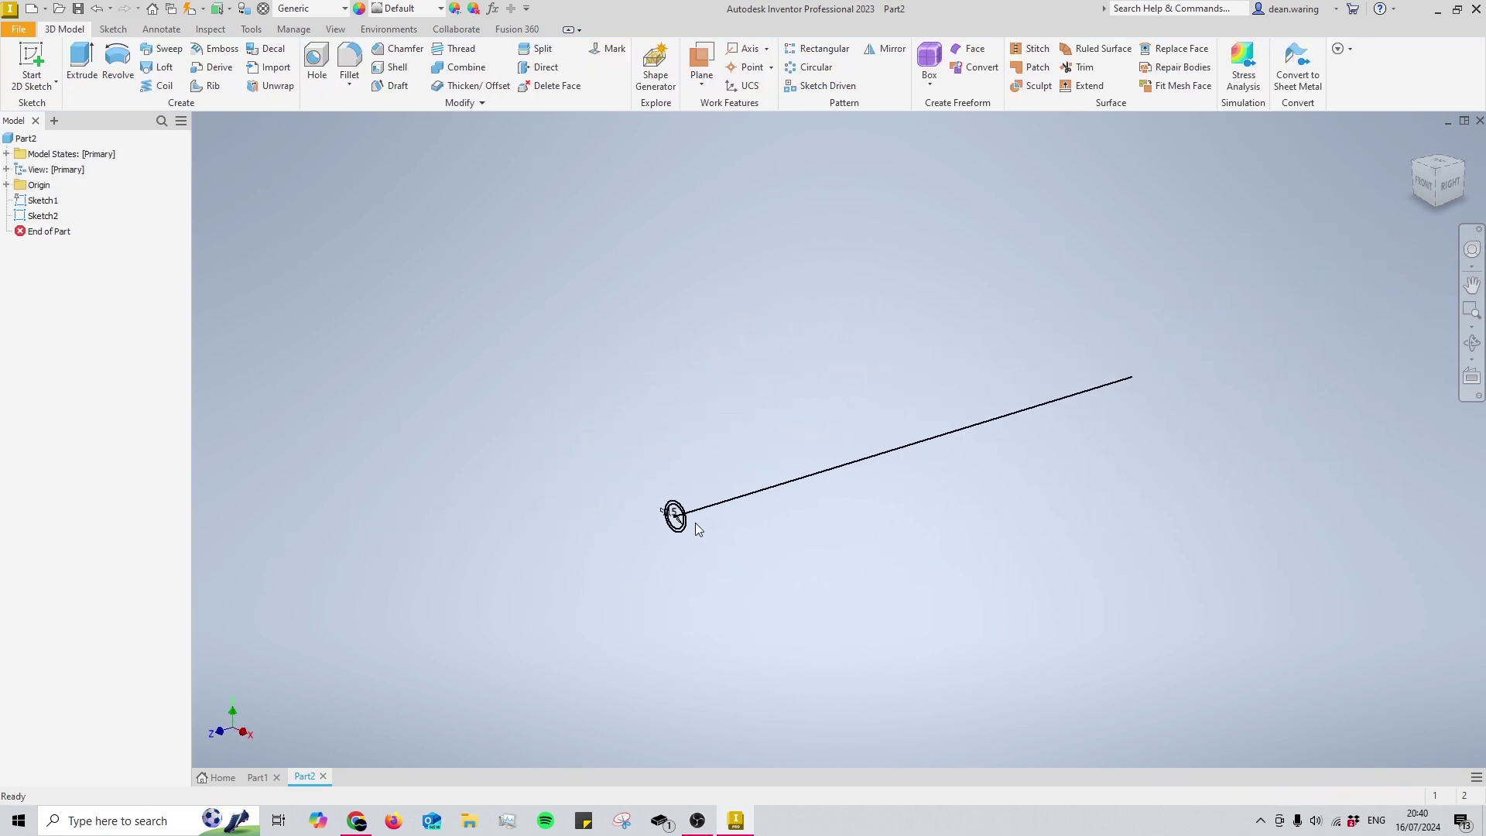
scroll(707, 544, up, 2)
key(e)
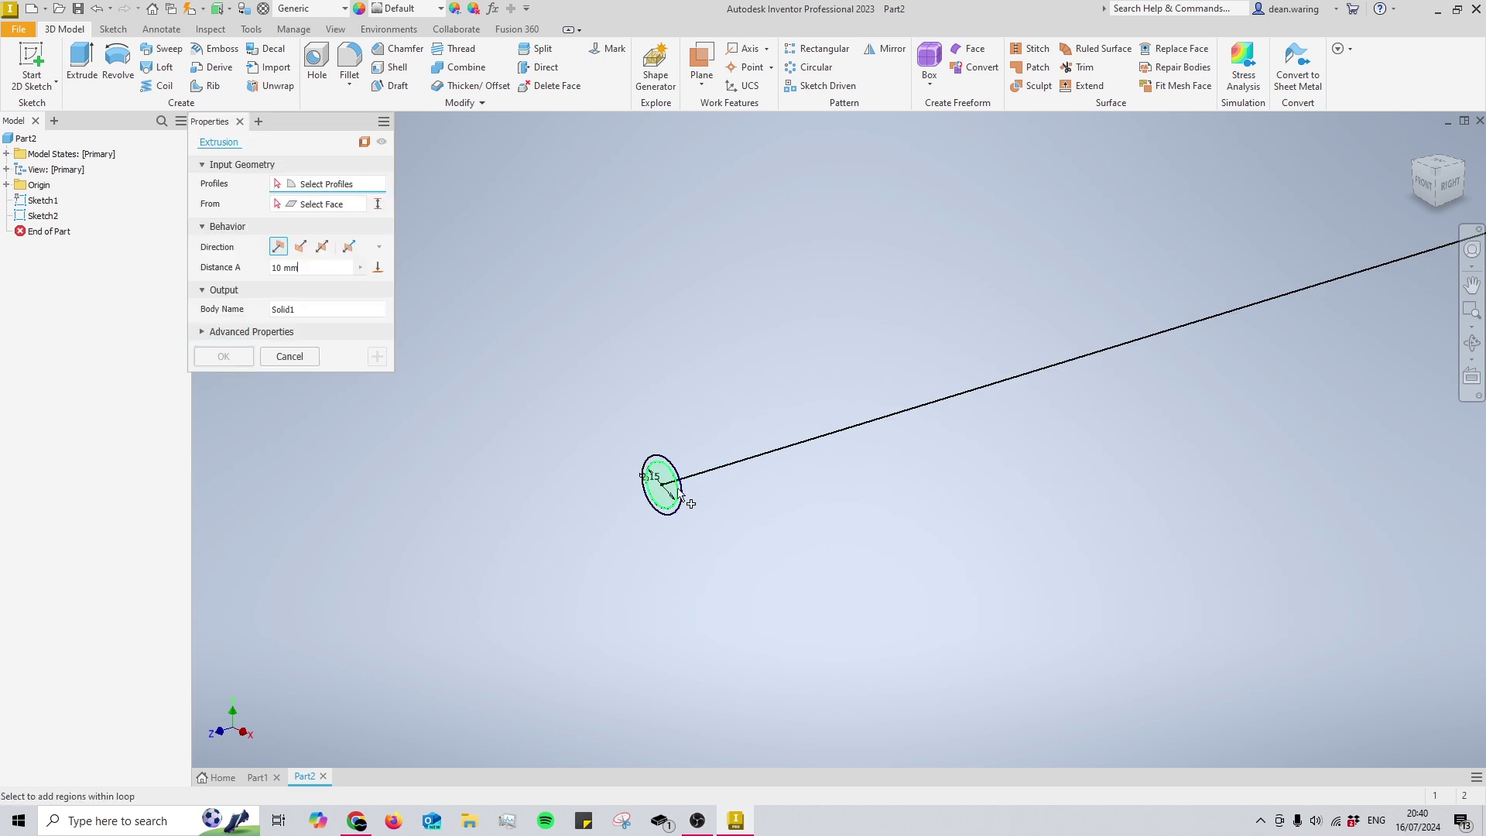
scroll(670, 468, up, 2)
scroll(650, 443, down, 4)
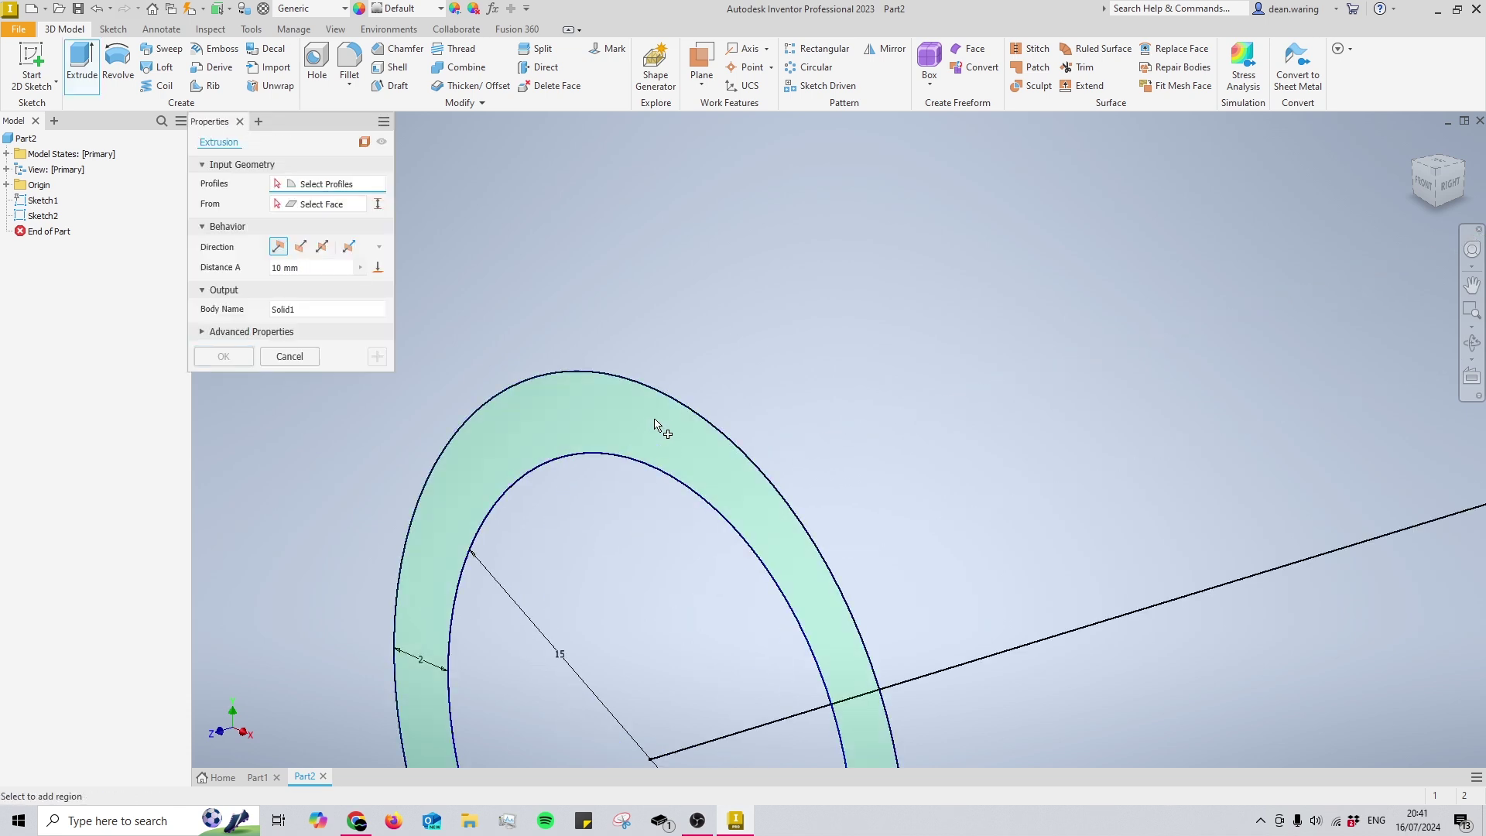
click(655, 426)
scroll(590, 455, up, 6)
key(Escape)
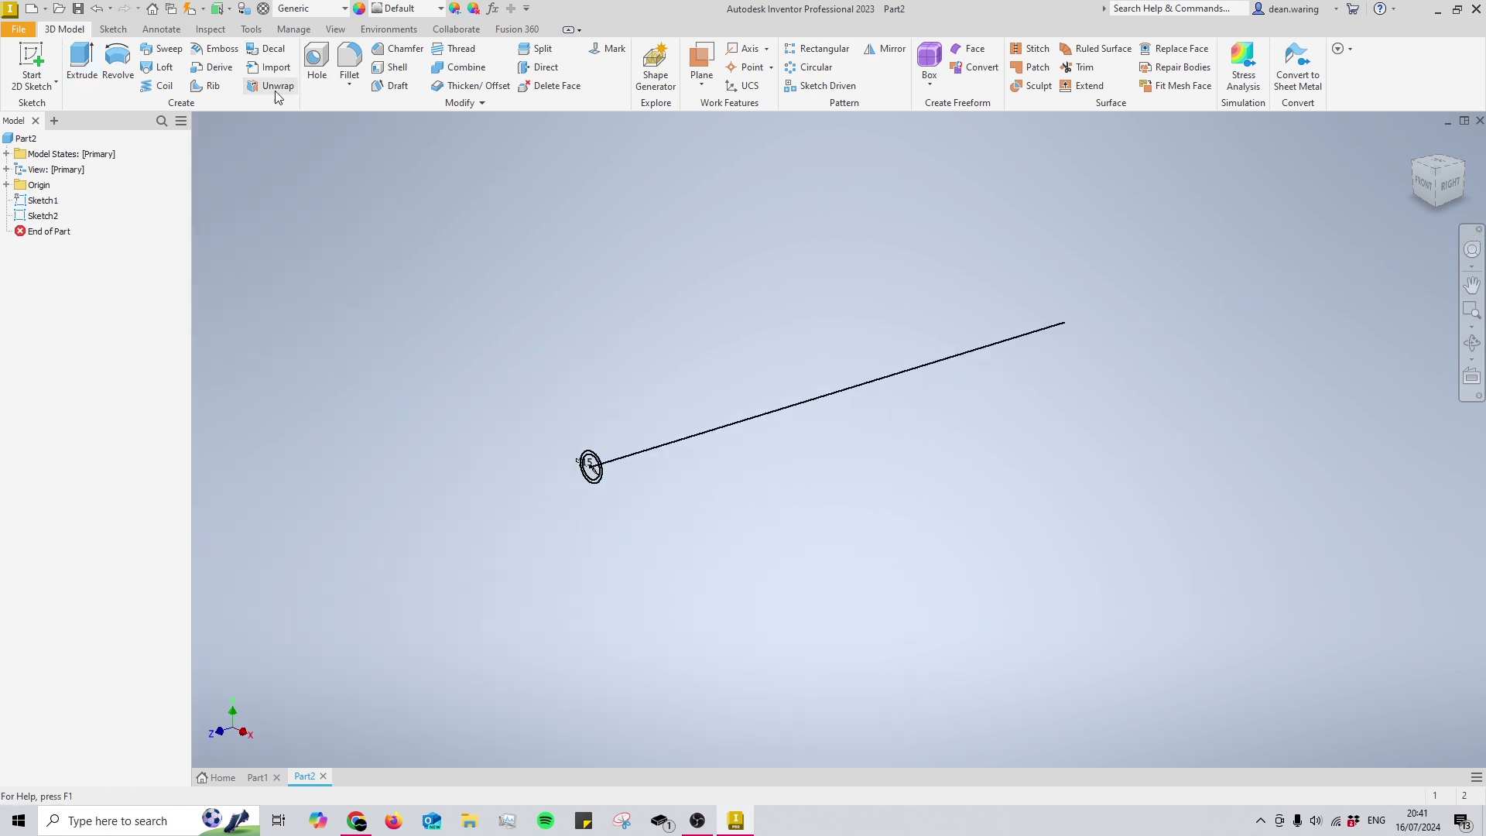
- Sweep the ring between the two circles along the straight line to form a solid pipe
click(172, 56)
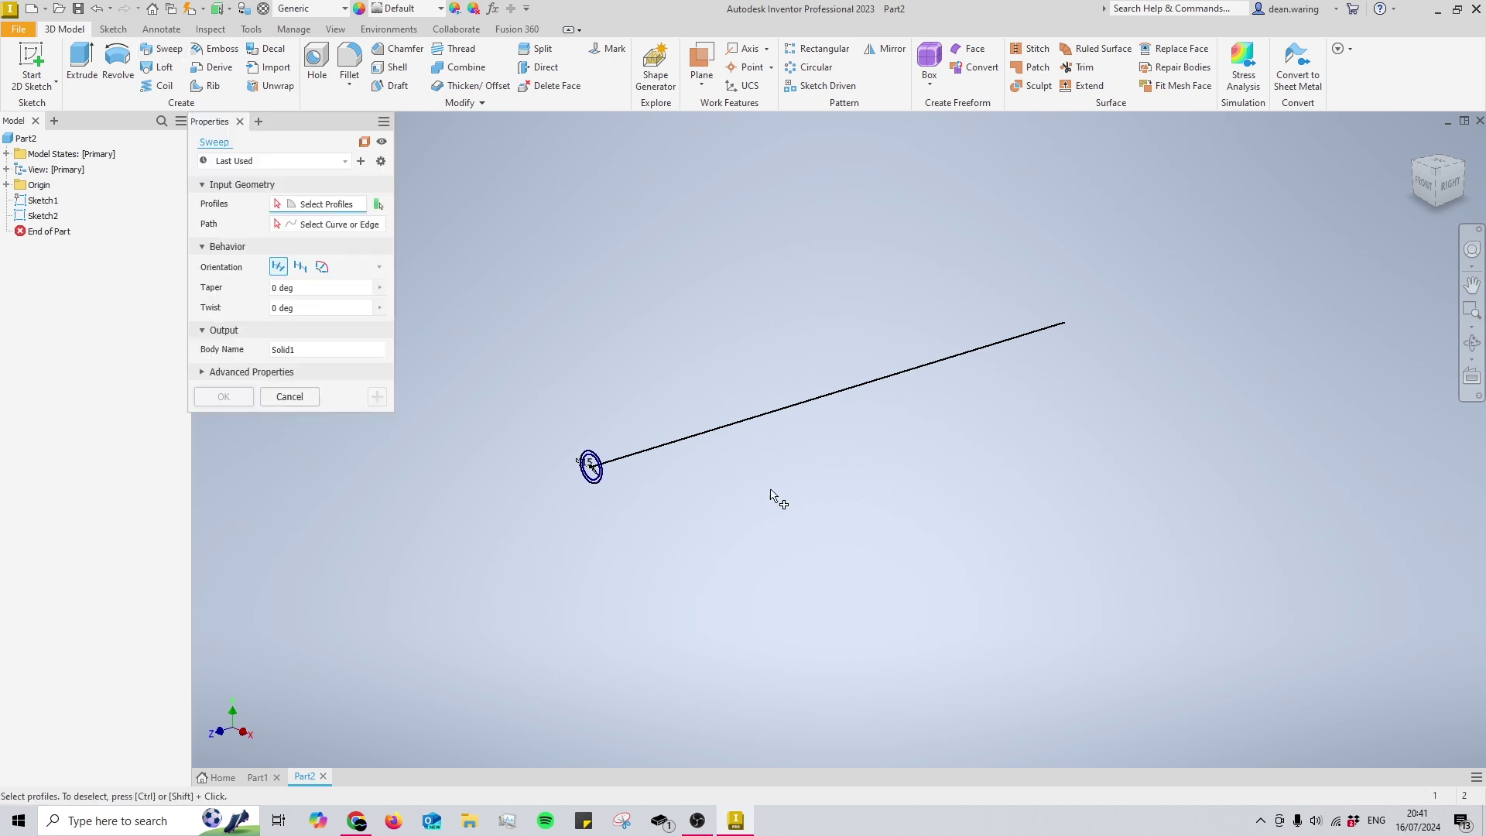
scroll(494, 480, down, 5)
middle_drag(869, 518, 770, 543)
scroll(704, 468, down, 2)
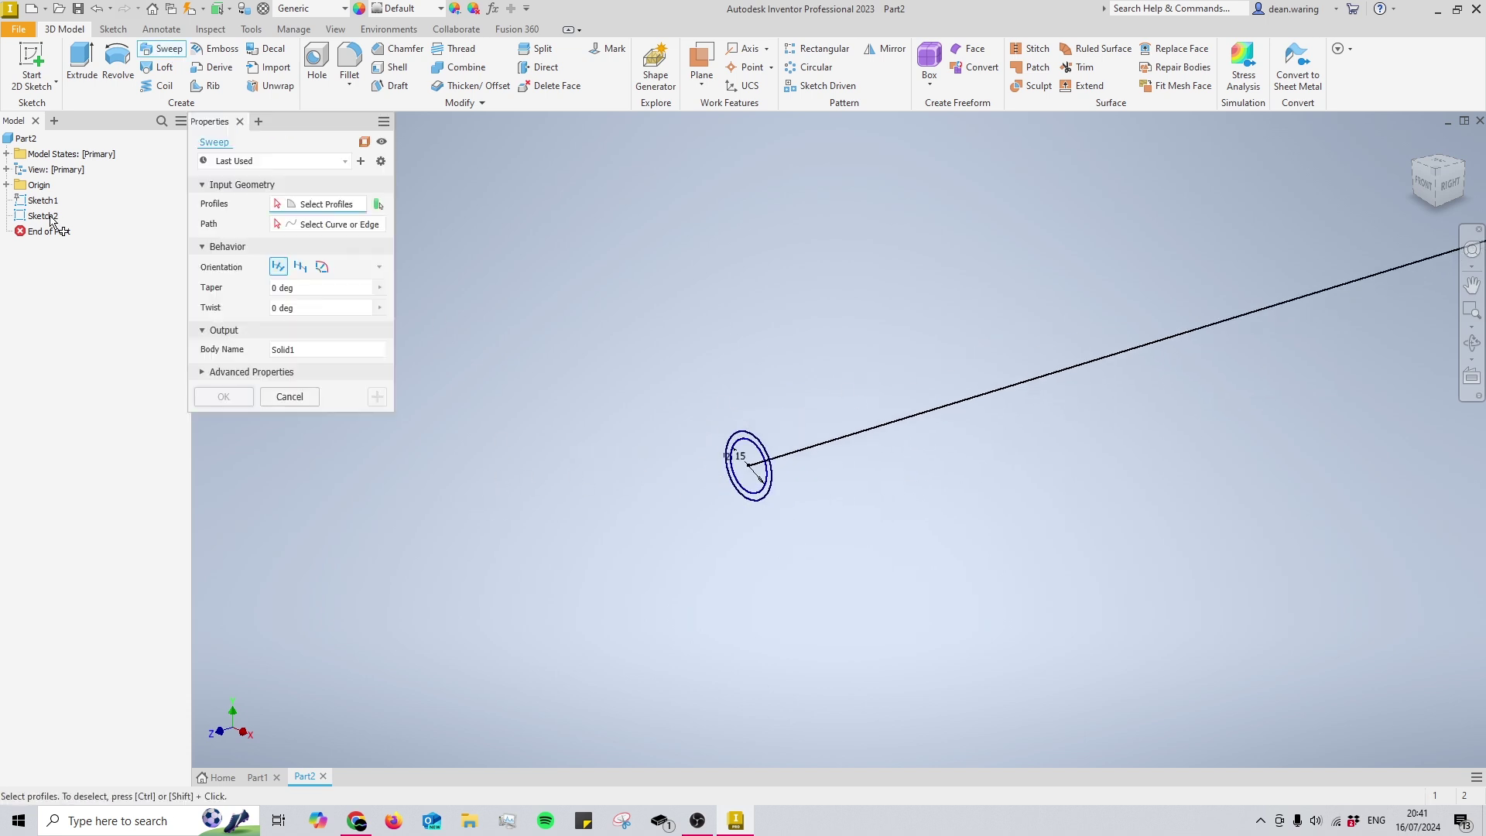
scroll(799, 481, up, 5)
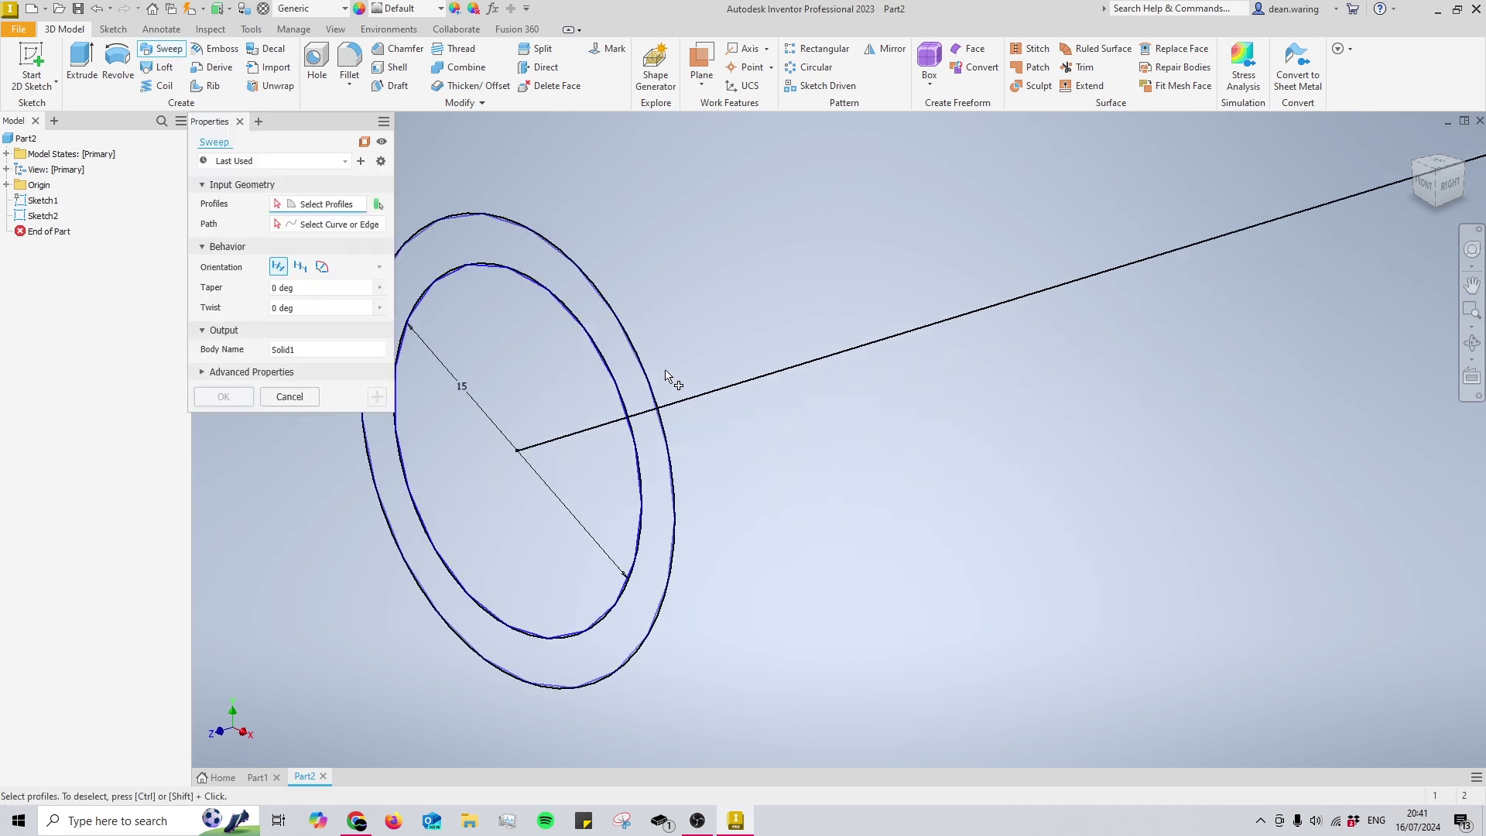
click(617, 338)
scroll(615, 336, down, 3)
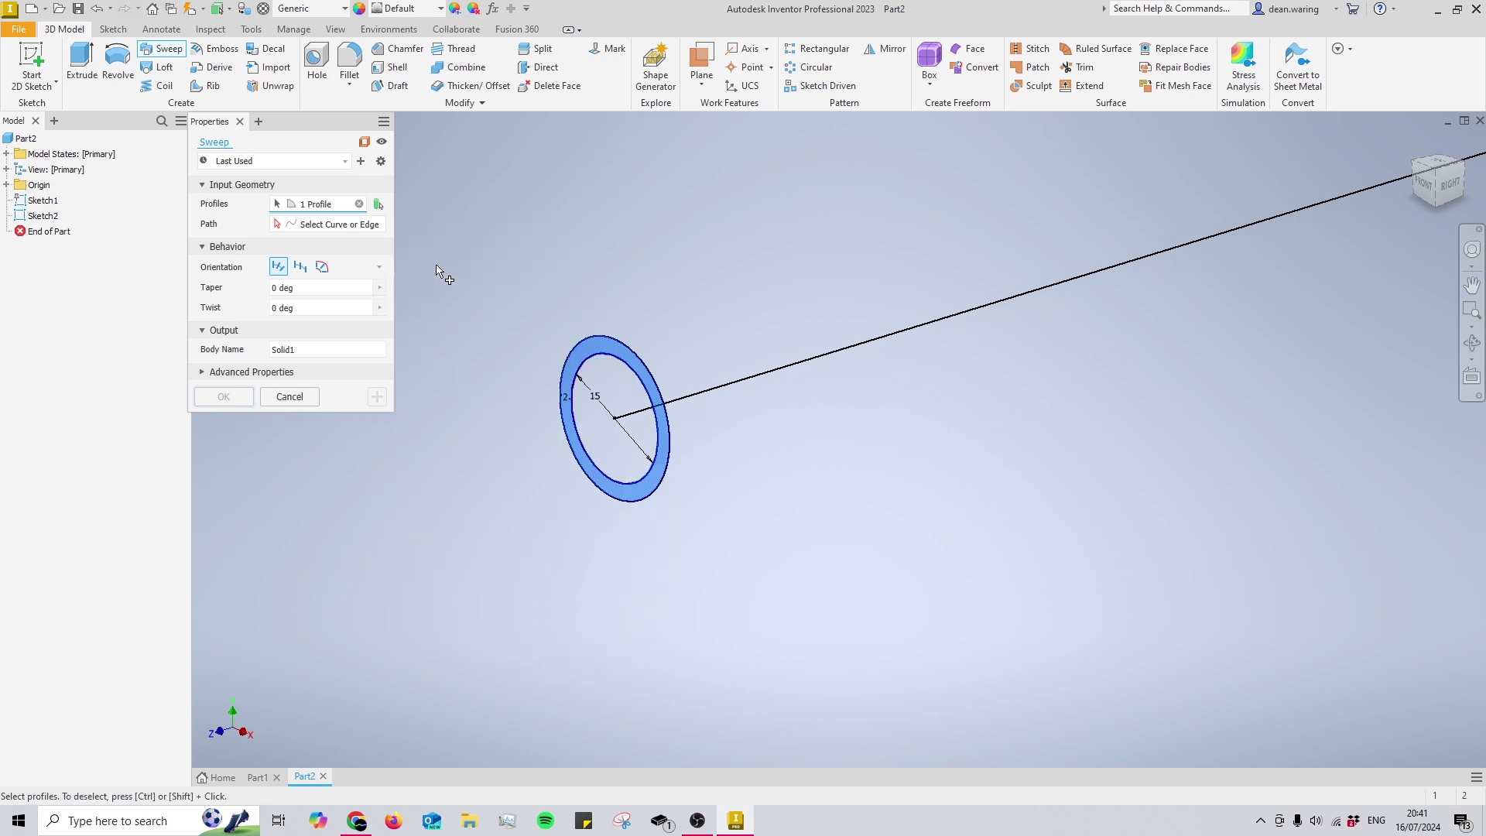
click(705, 391)
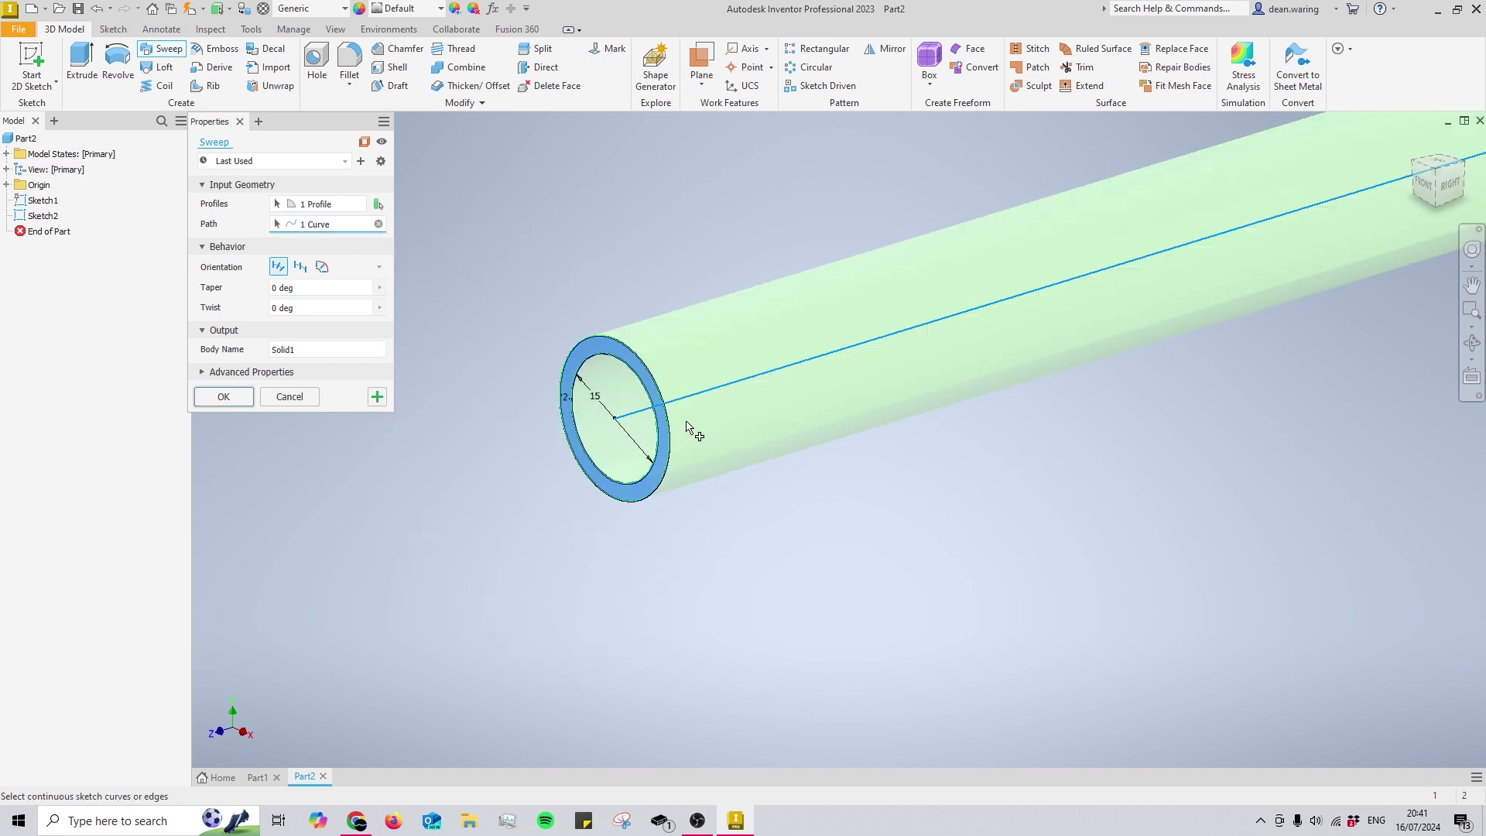
scroll(530, 449, down, 3)
click(224, 396)
- Compare the straight swept pipe with the bent pipe in Part1, ending back in Part2
shift+middle_drag(819, 405, 901, 394)
click(259, 777)
shift+middle_drag(817, 465, 823, 514)
click(302, 778)
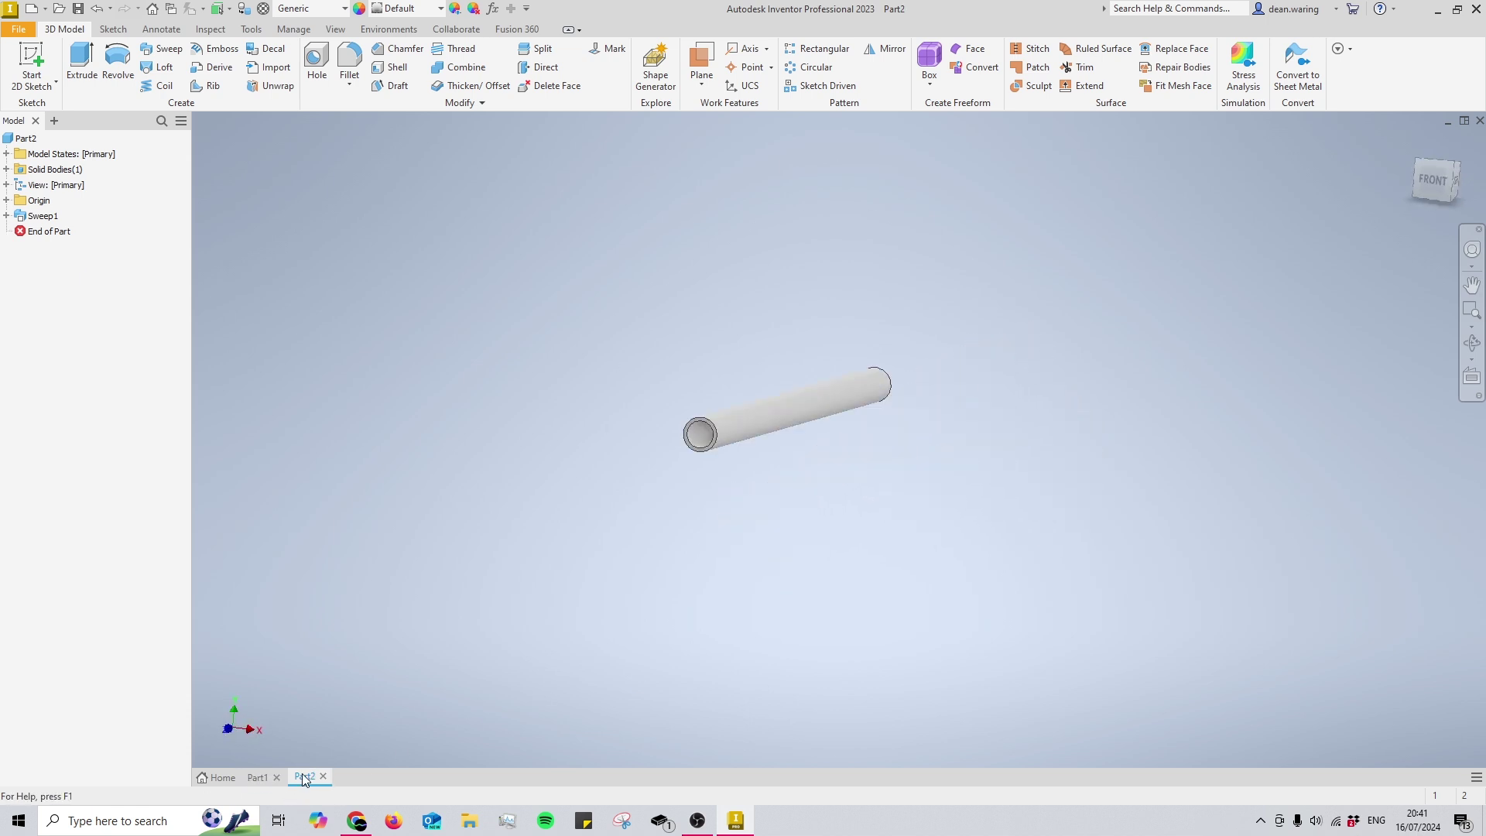
- Delete the sweep feature of Part2 together with its consumed sketches
right_click(42, 216)
click(62, 281)
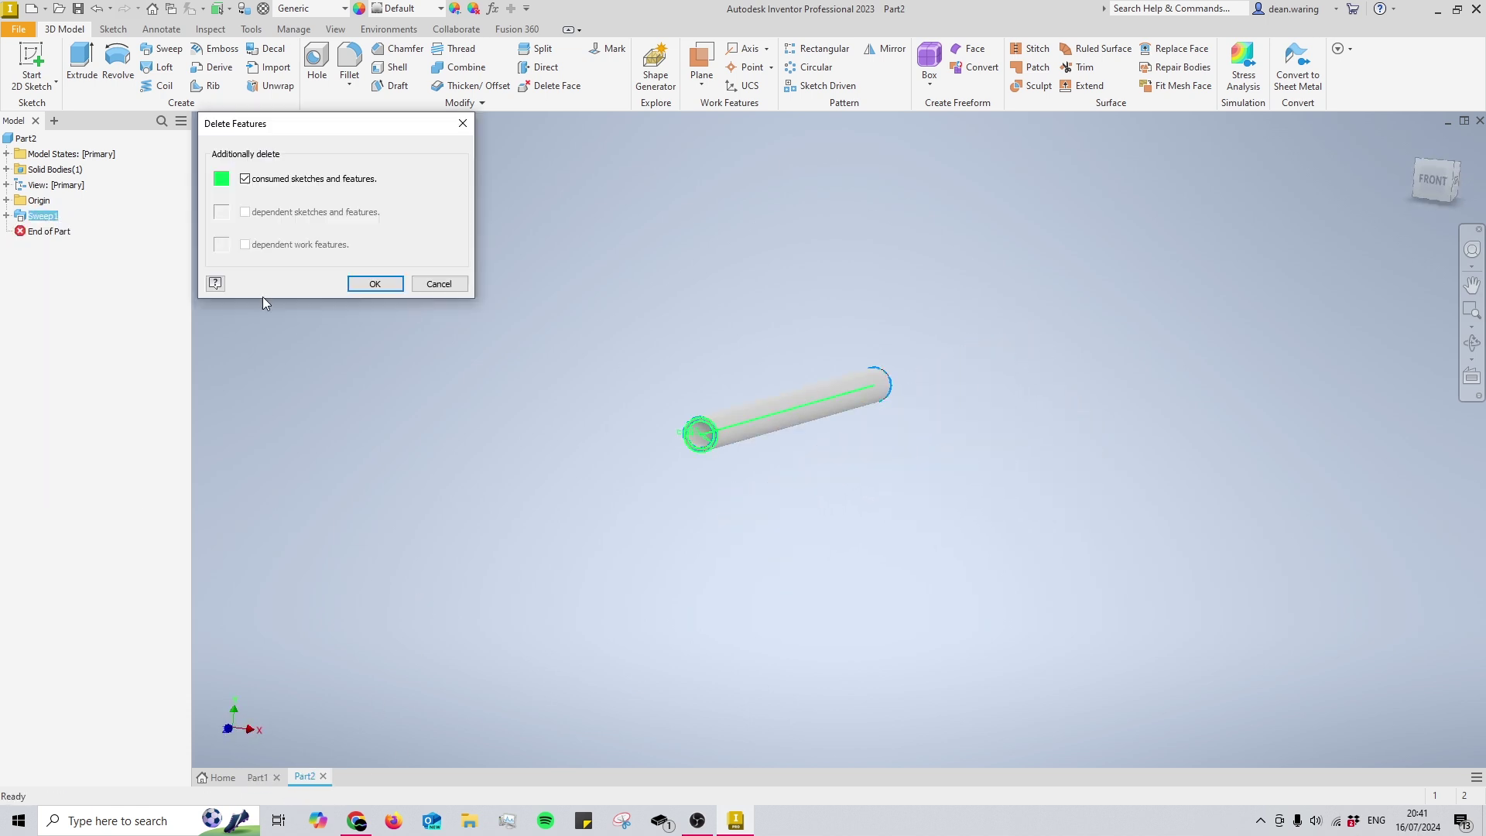
click(387, 285)
- Sketch a 20 mm diameter circle centred on the origin, in a new 2D sketch on the front plane
click(30, 64)
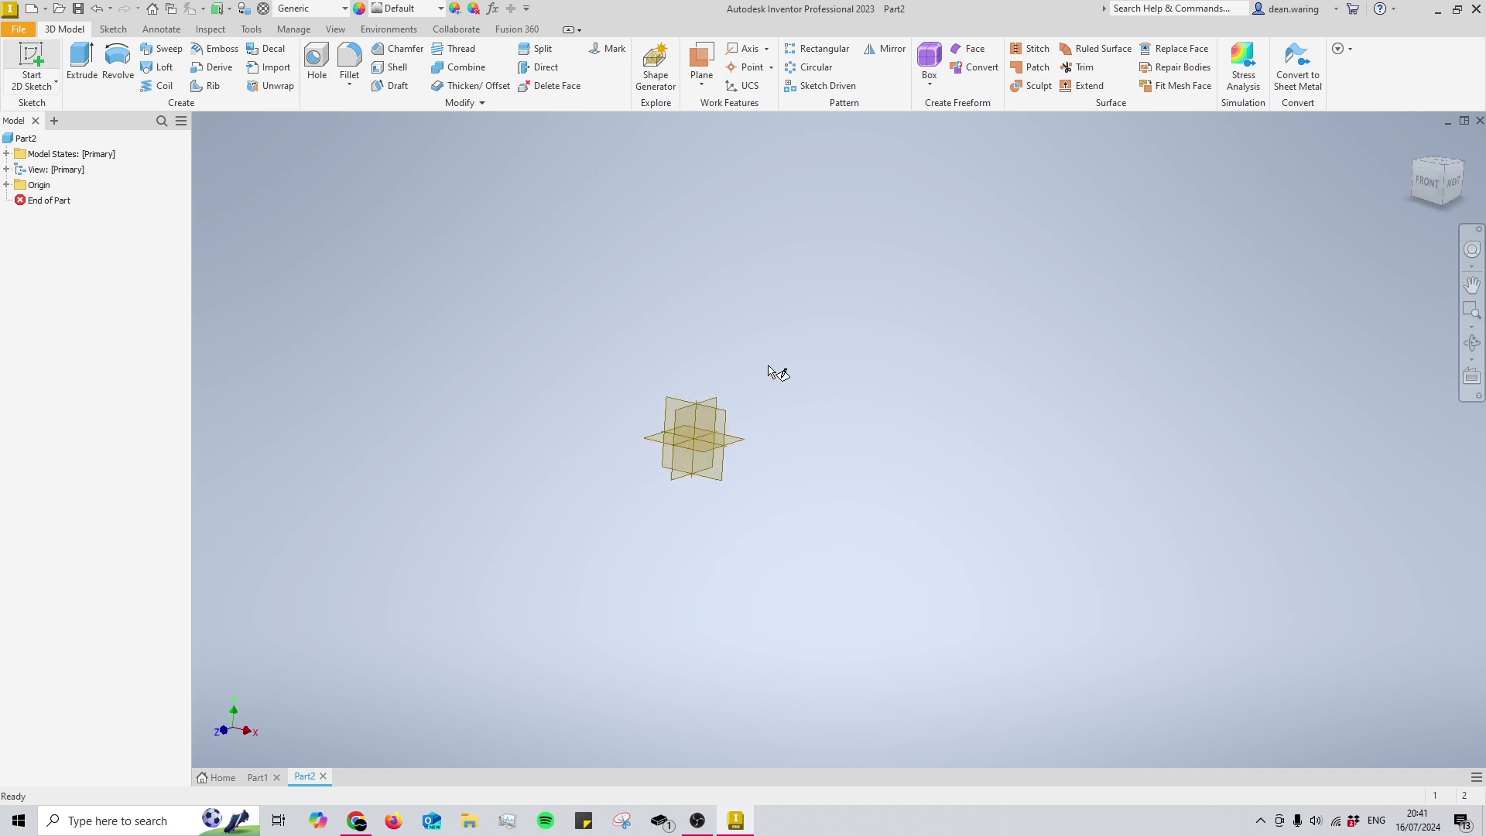
right_click(837, 410)
click(801, 389)
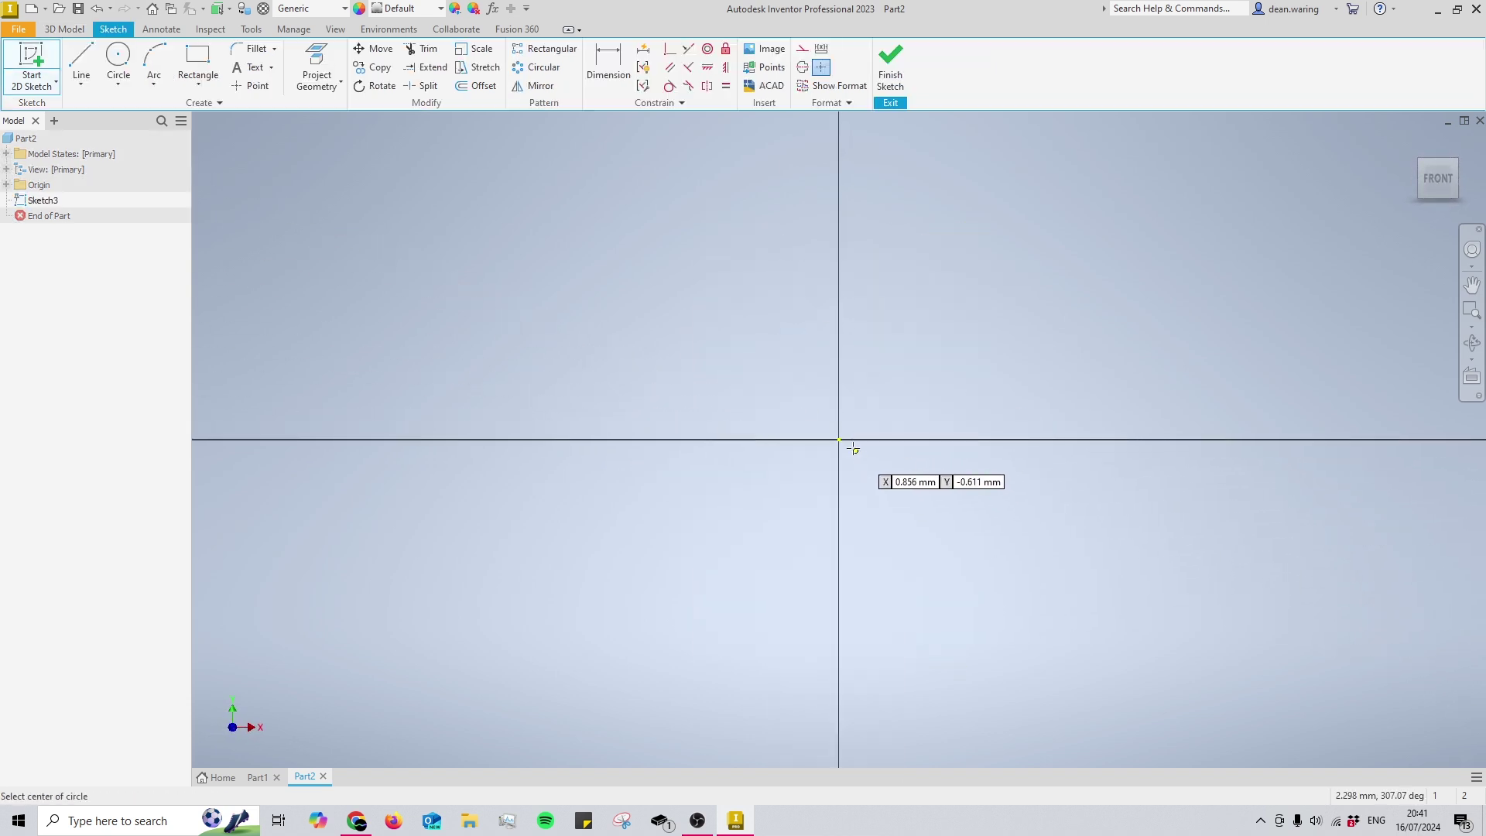
click(838, 439)
text(20)
key(Return)
key(F6)
key(Escape)
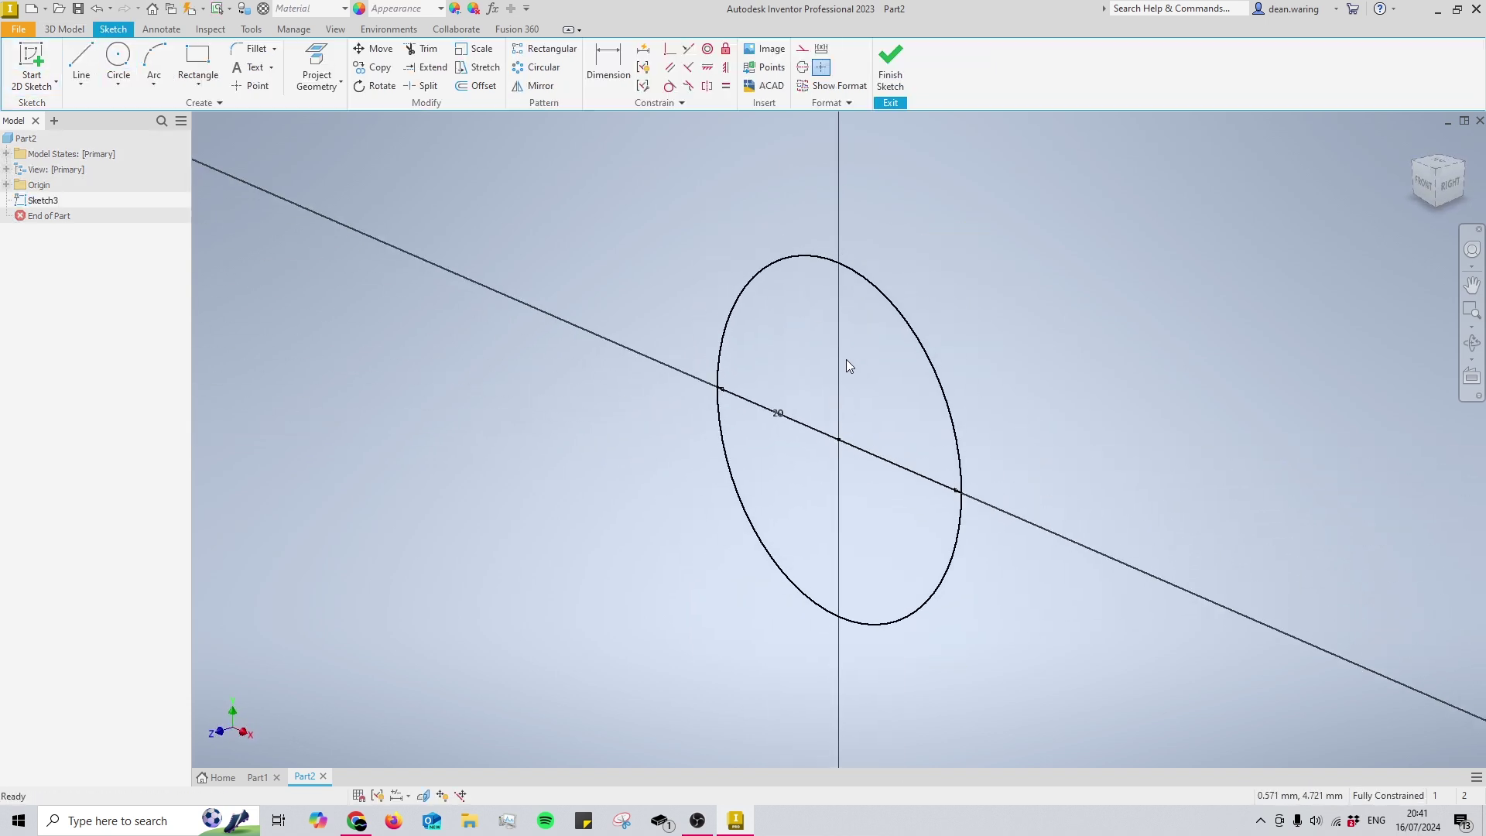
- Offset the 20 mm circle outward by 2 mm and finish the sketch
key(o)
click(907, 322)
text(2)
key(Return)
click(890, 67)
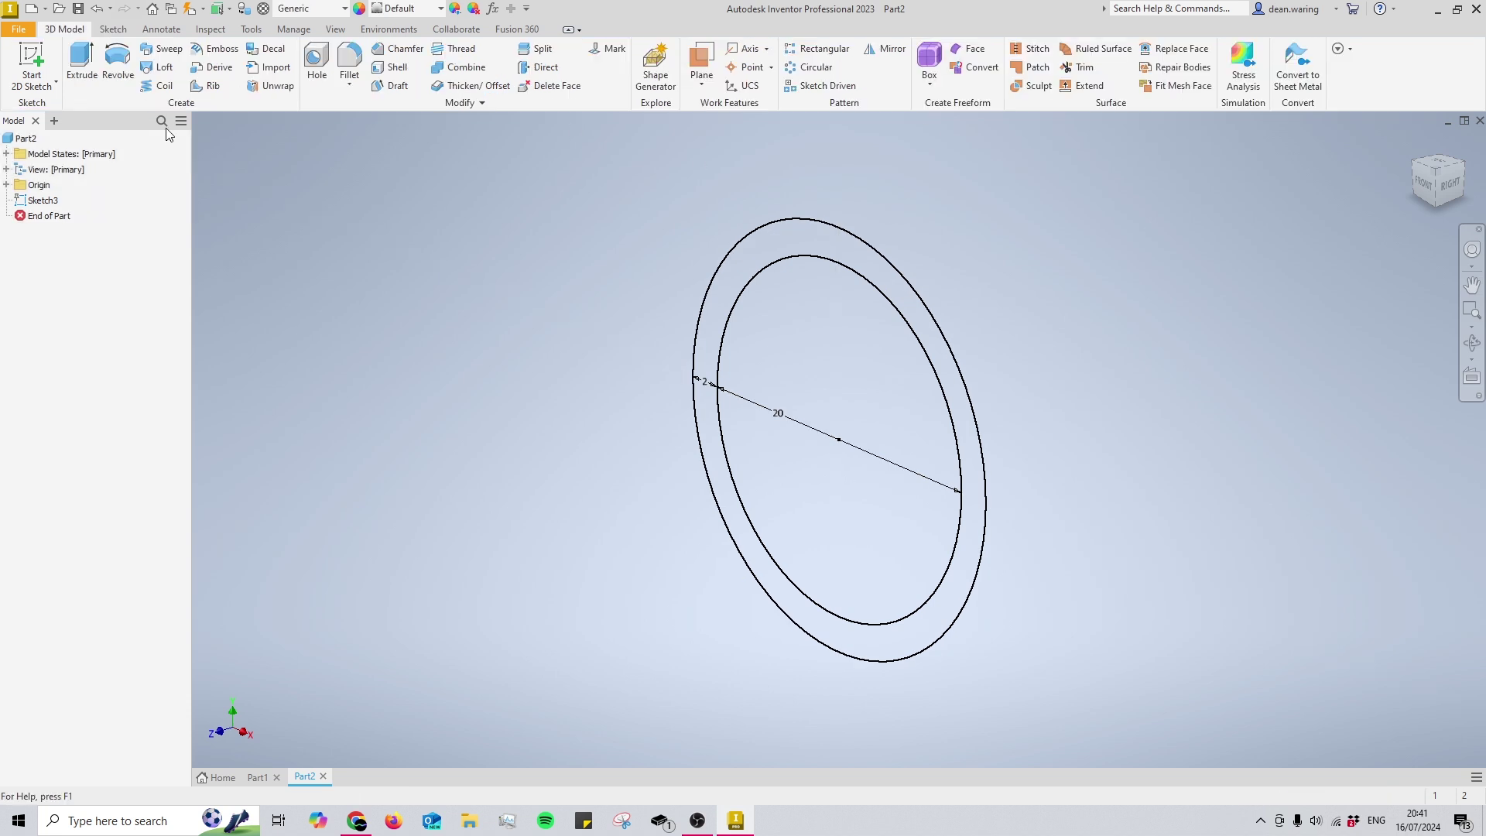
- Start a new 3D sketch in the part that holds the ring profile
click(30, 82)
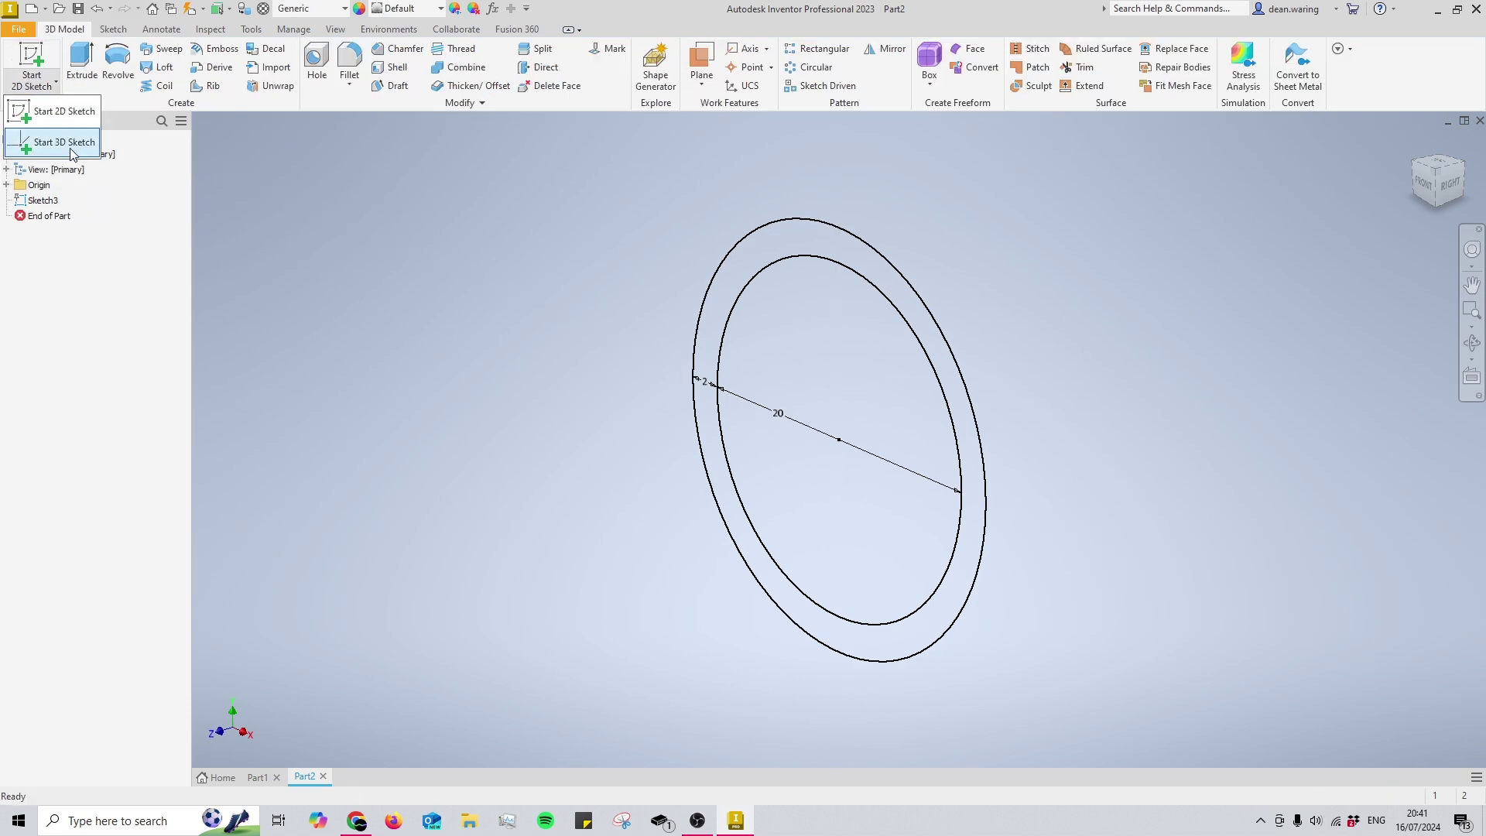
click(36, 89)
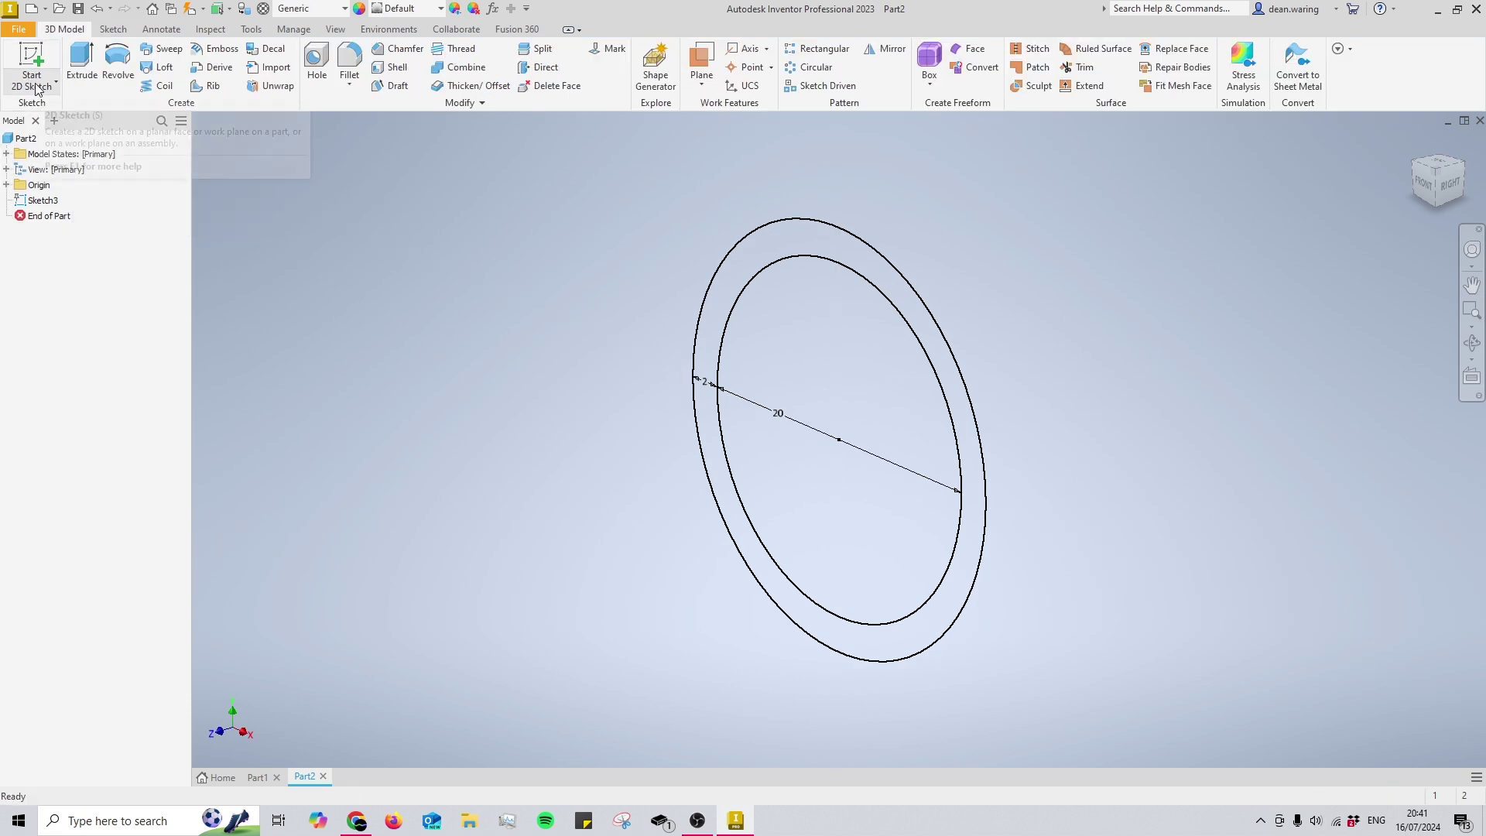
click(35, 89)
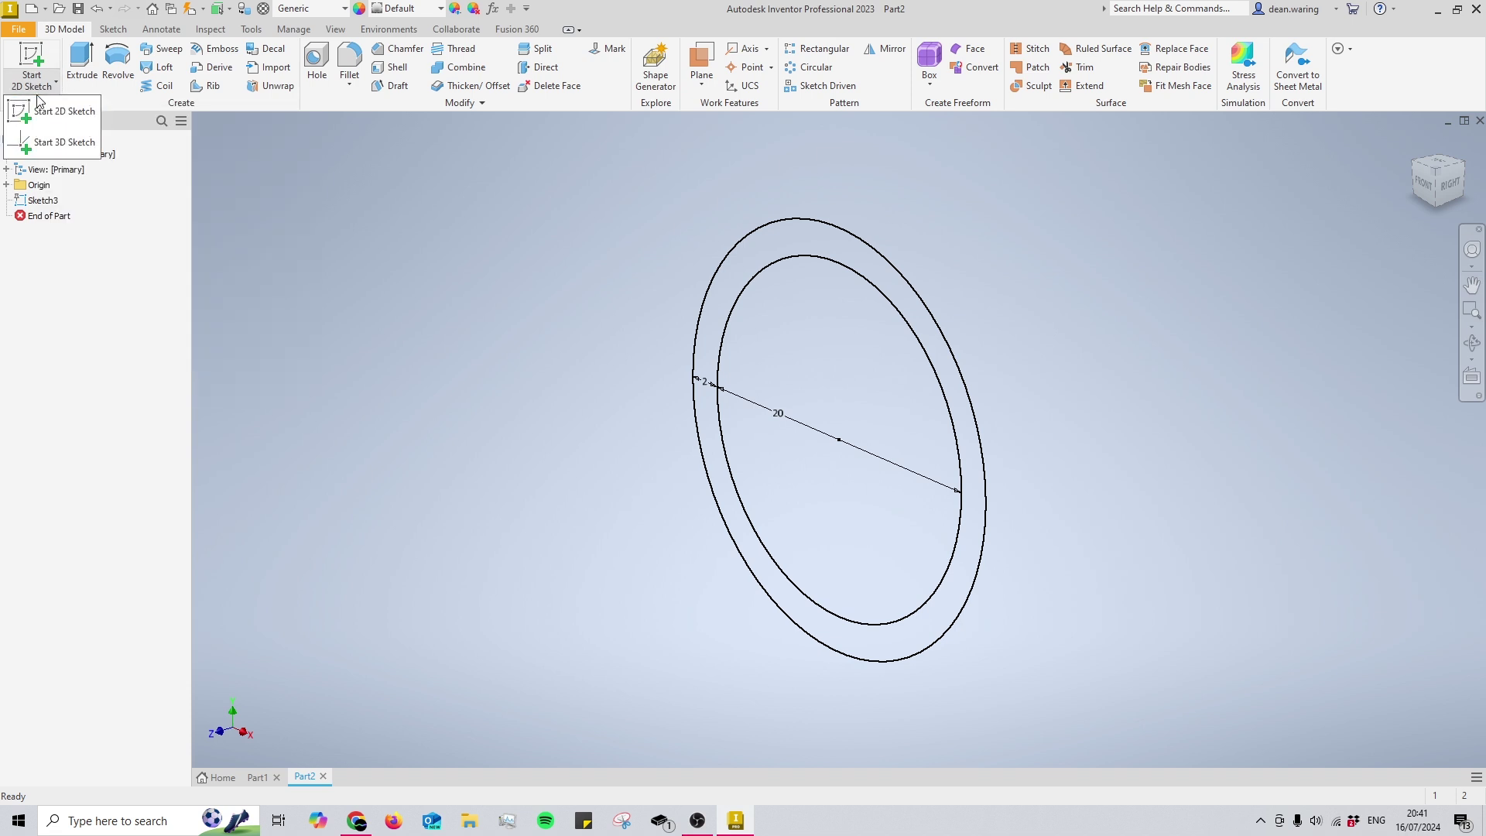
click(64, 141)
scroll(780, 378, up, 5)
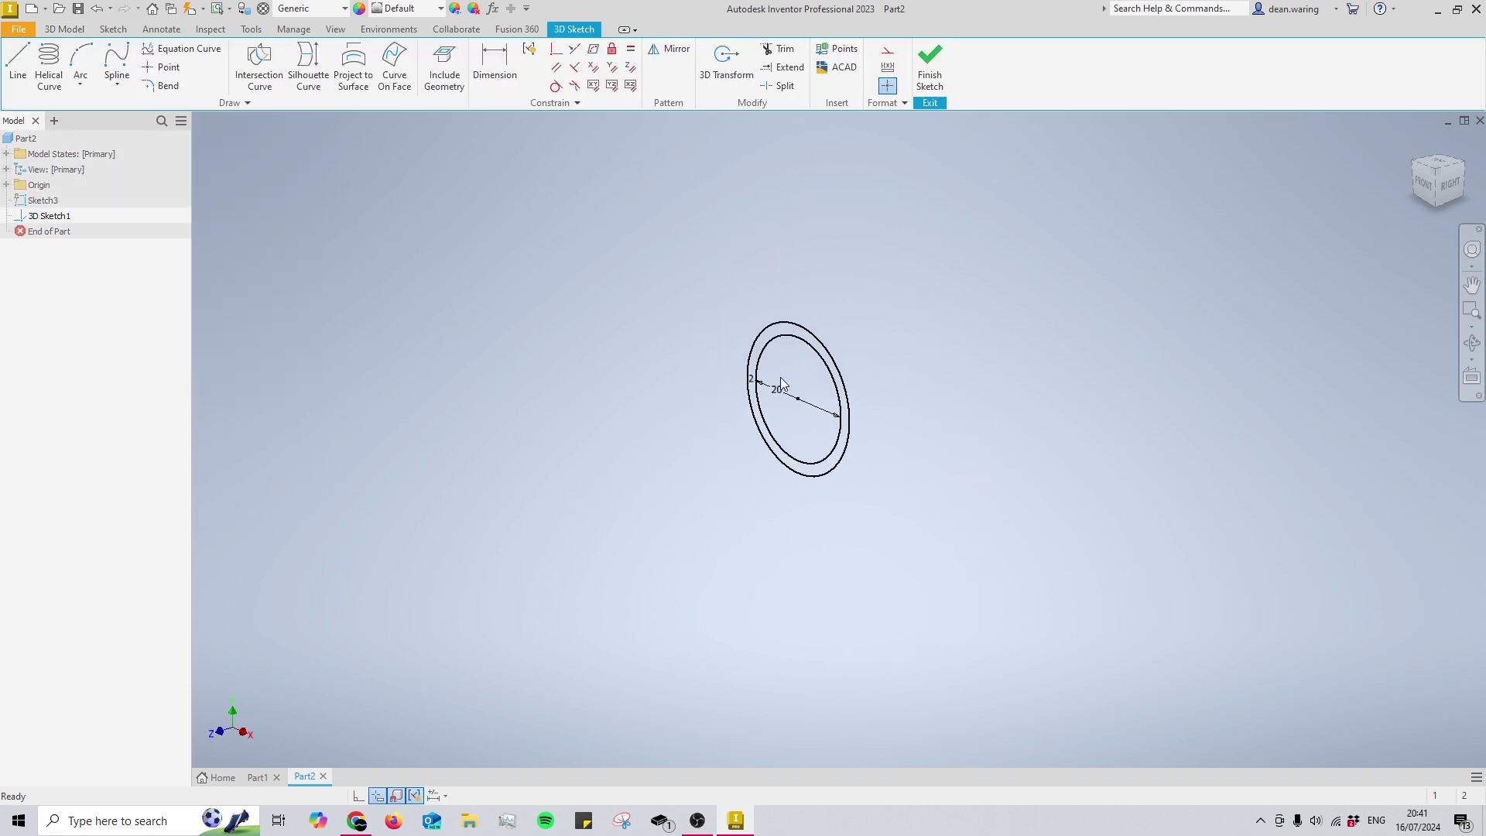
scroll(780, 378, down, 3)
scroll(819, 381, up, 3)
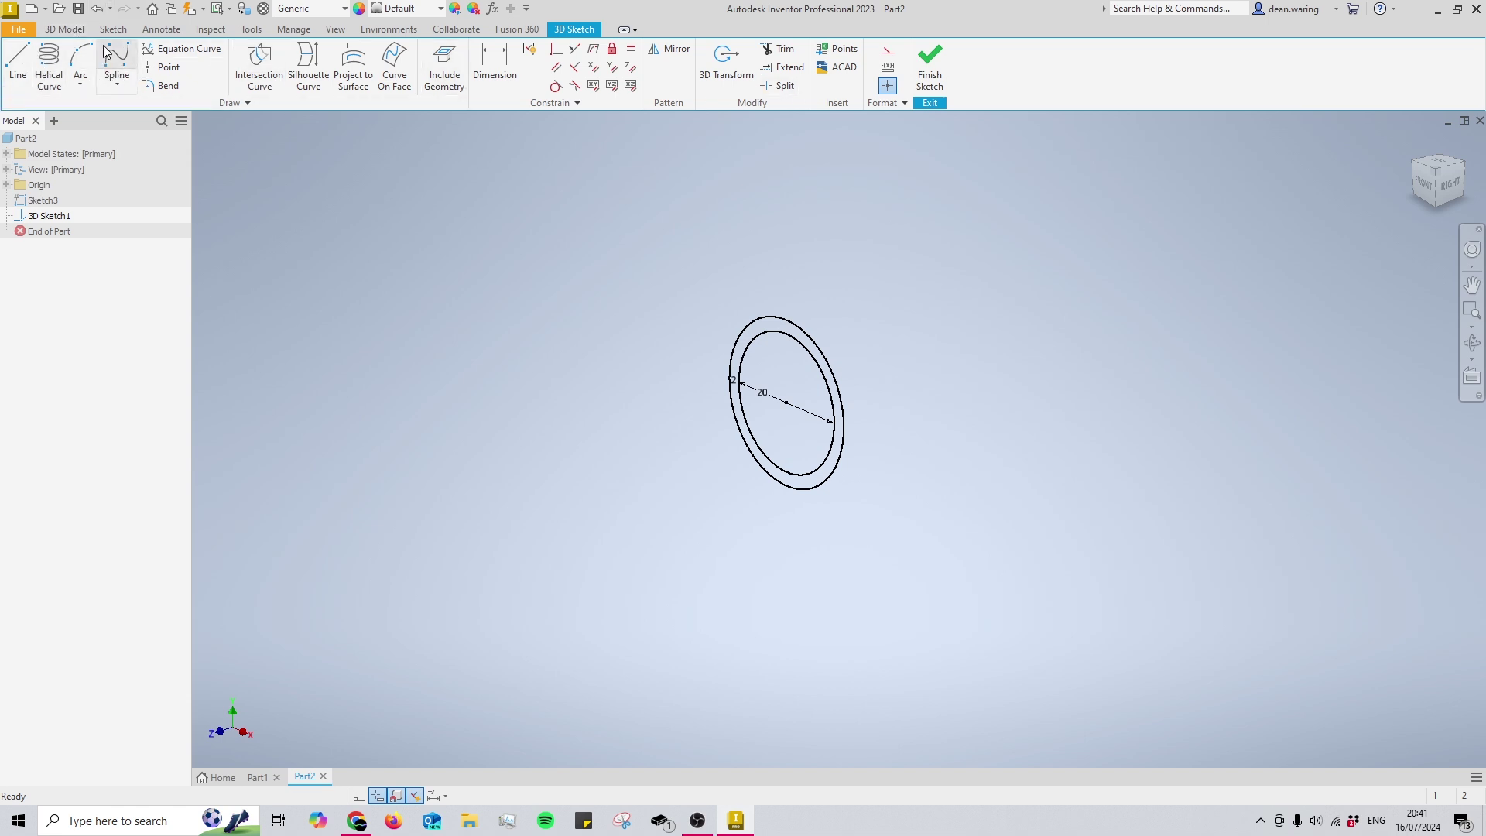
- Draw the first path line from the ring's centre straight back along the Z axis, about 119 mm long
click(17, 62)
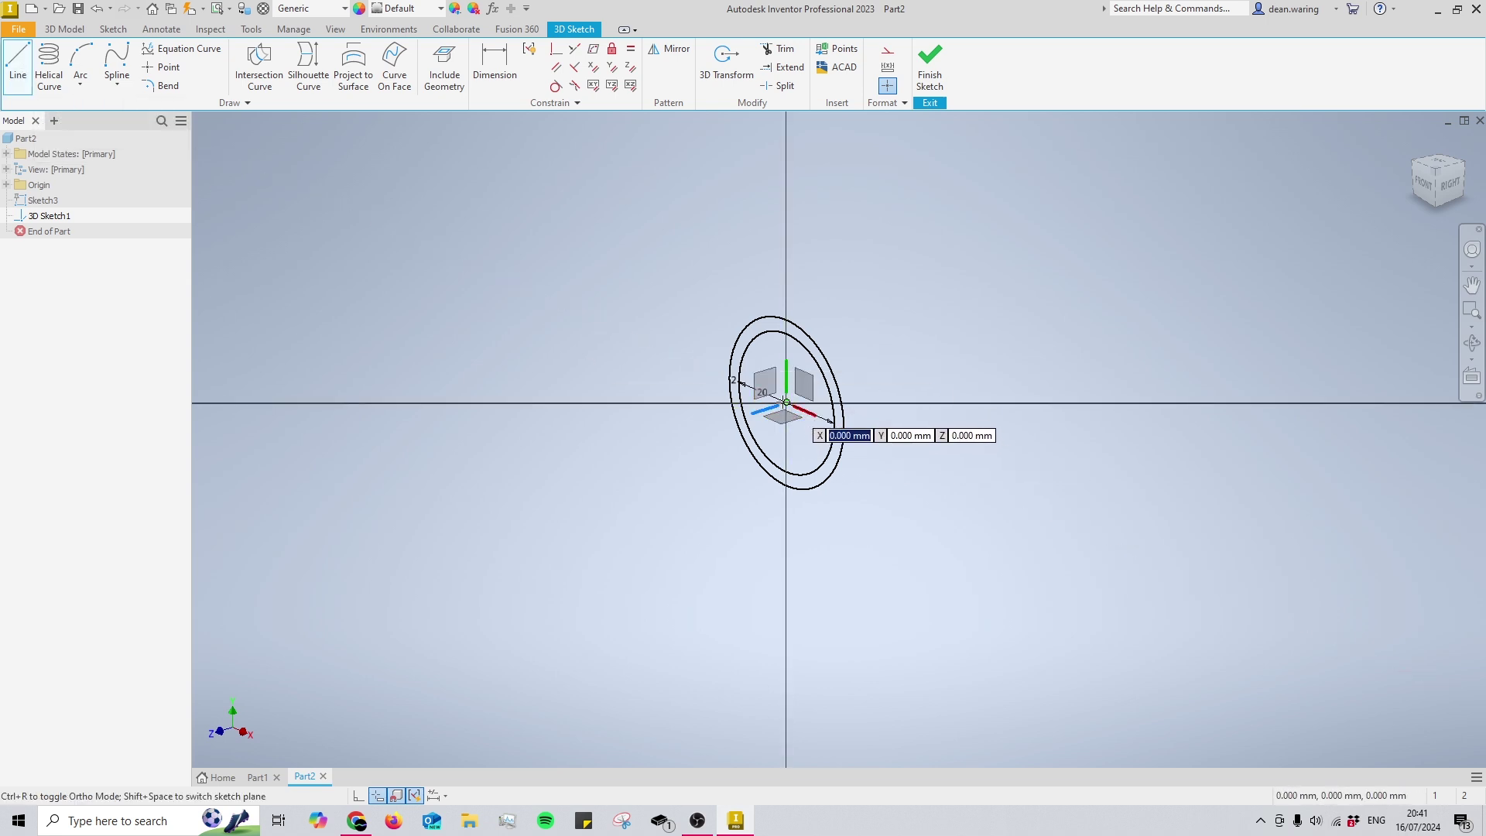
click(786, 403)
middle_drag(786, 402, 777, 451)
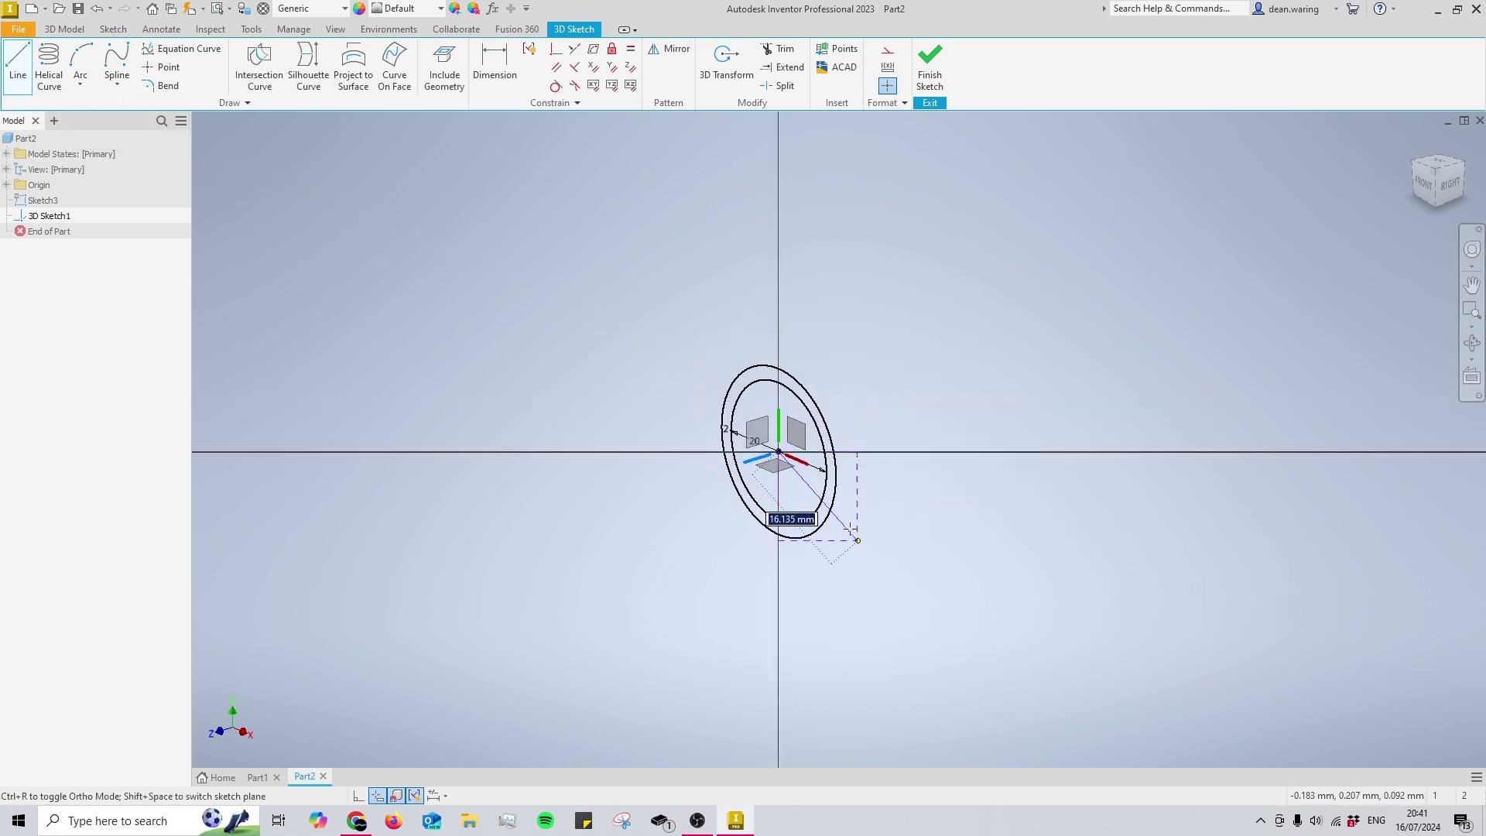
scroll(843, 519, up, 1)
scroll(774, 495, down, 1)
scroll(766, 488, up, 1)
scroll(799, 433, down, 1)
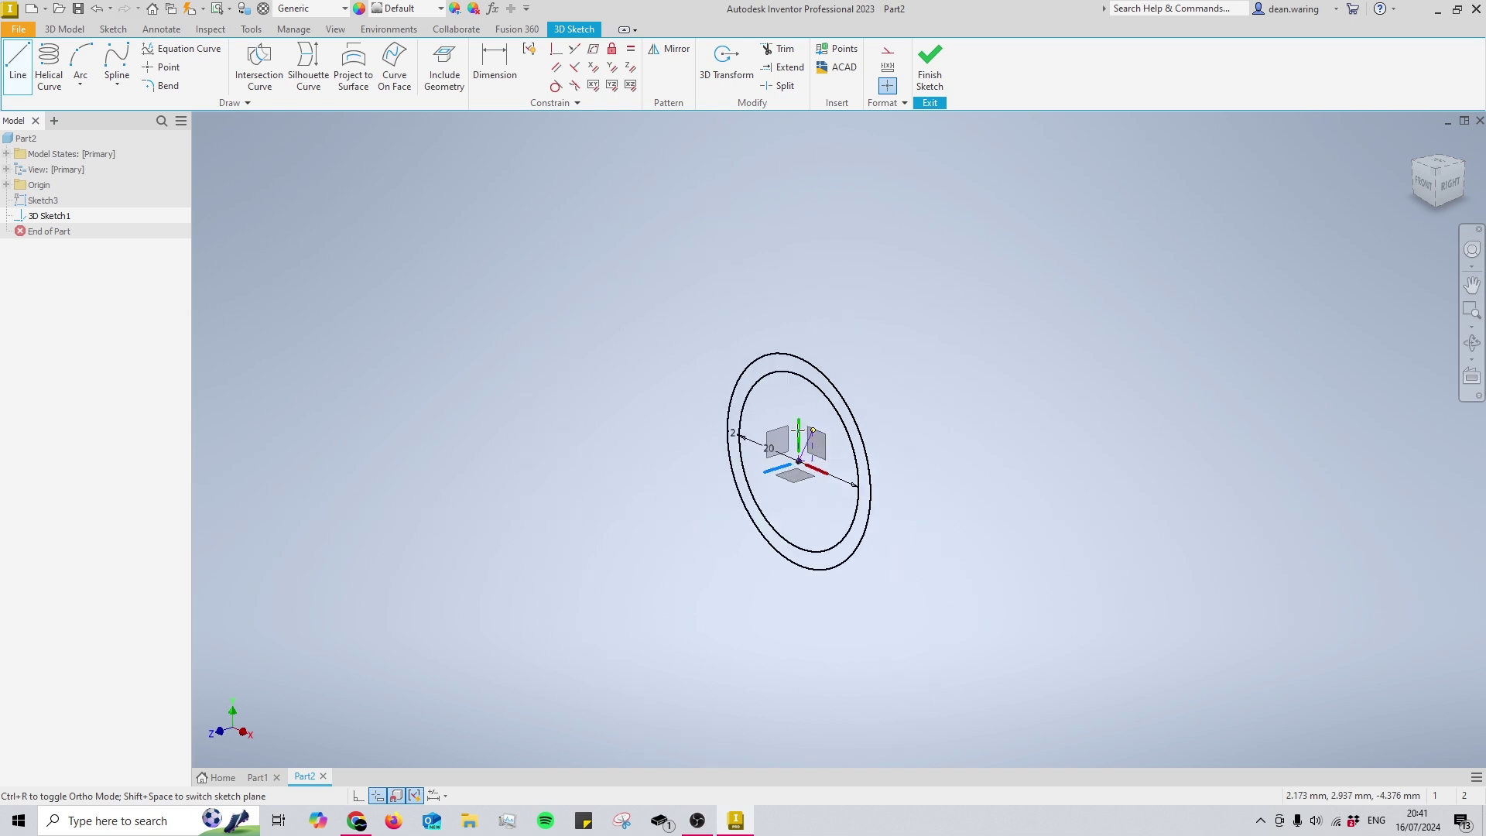
scroll(800, 464, down, 1)
scroll(804, 459, up, 3)
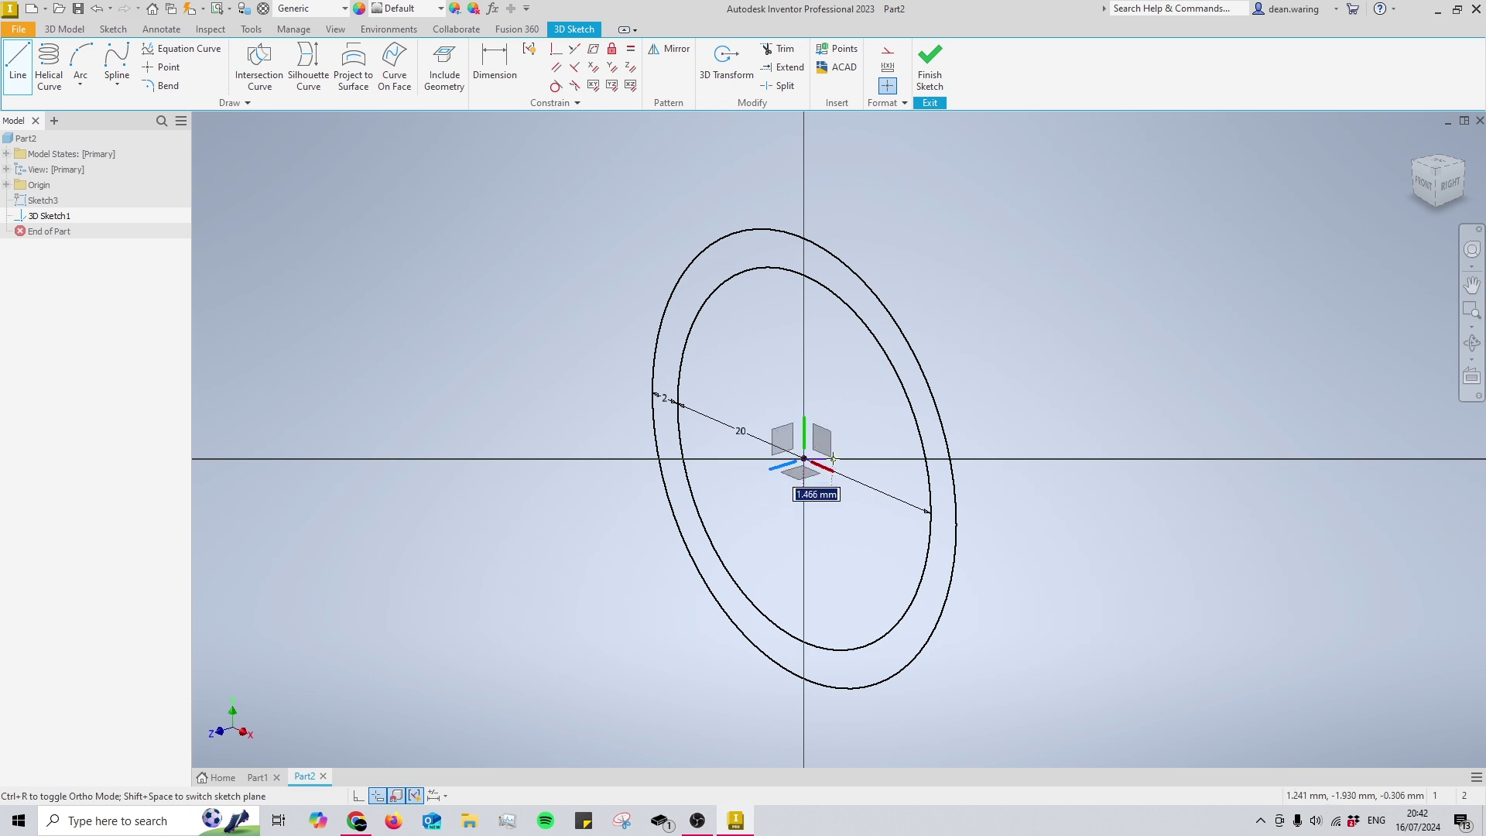
scroll(787, 440, up, 3)
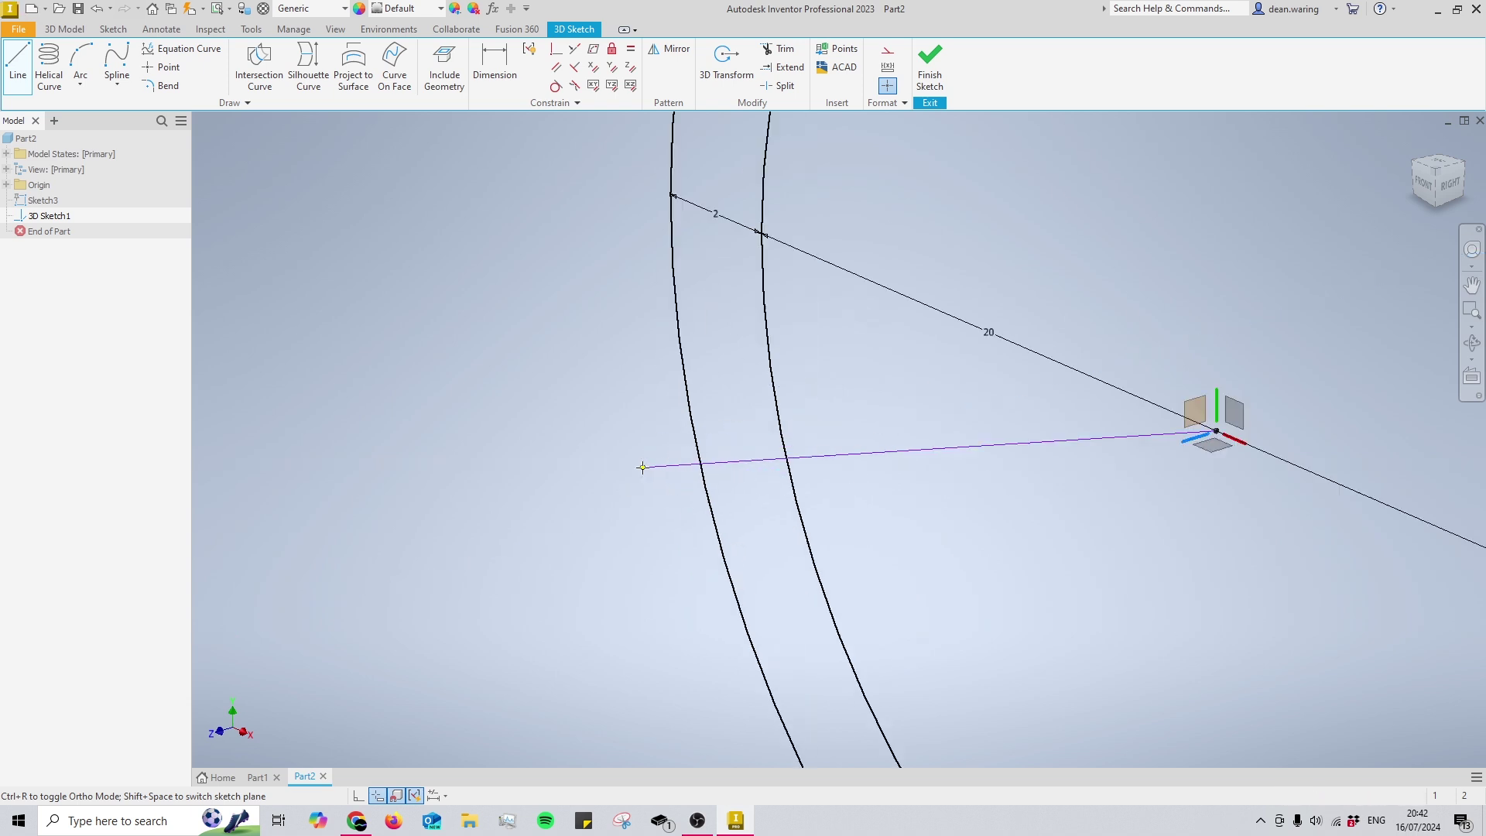
scroll(681, 469, down, 2)
scroll(875, 426, up, 3)
scroll(886, 412, down, 5)
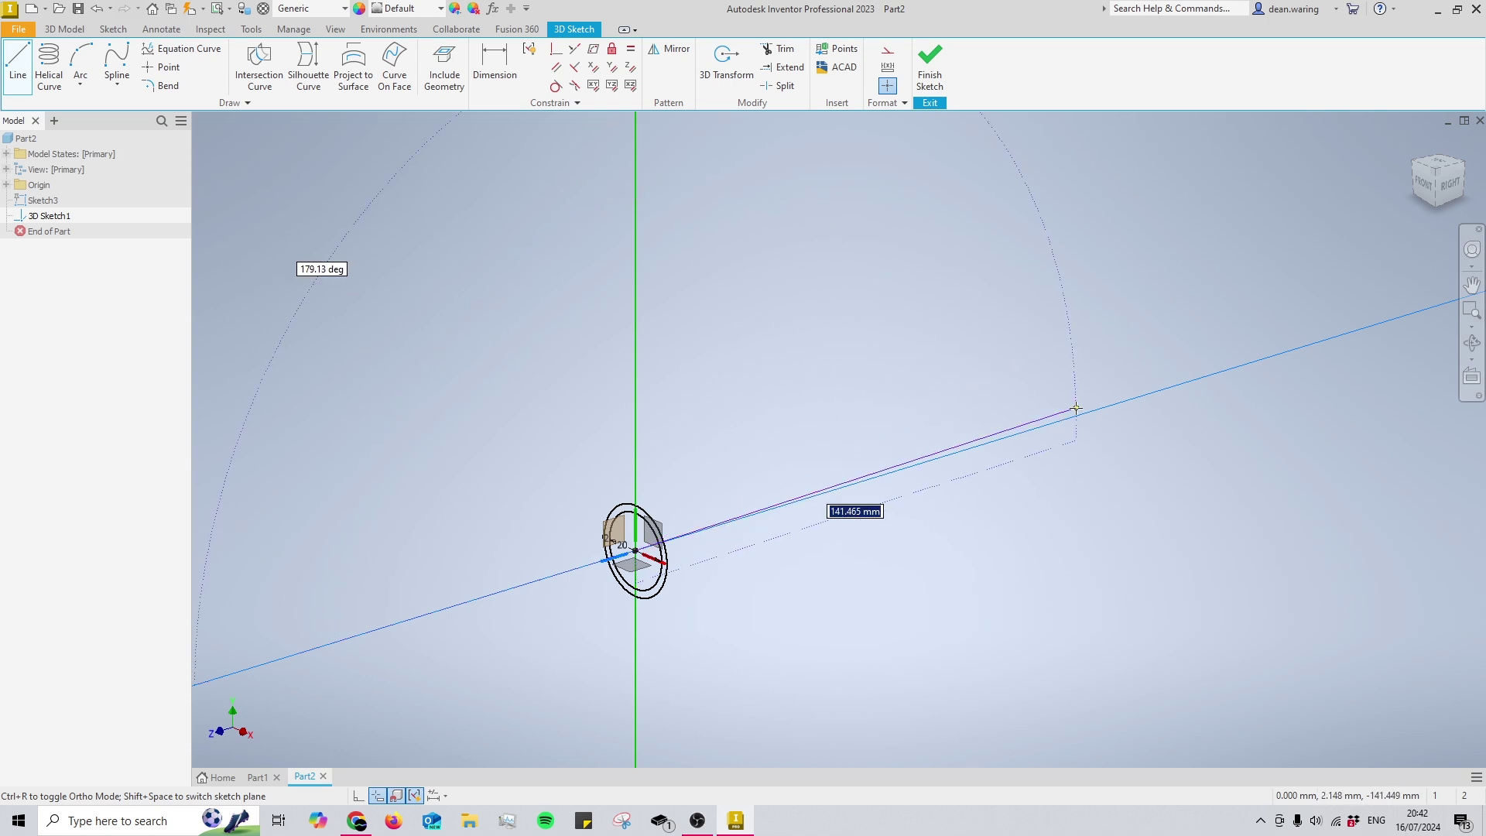
click(1007, 439)
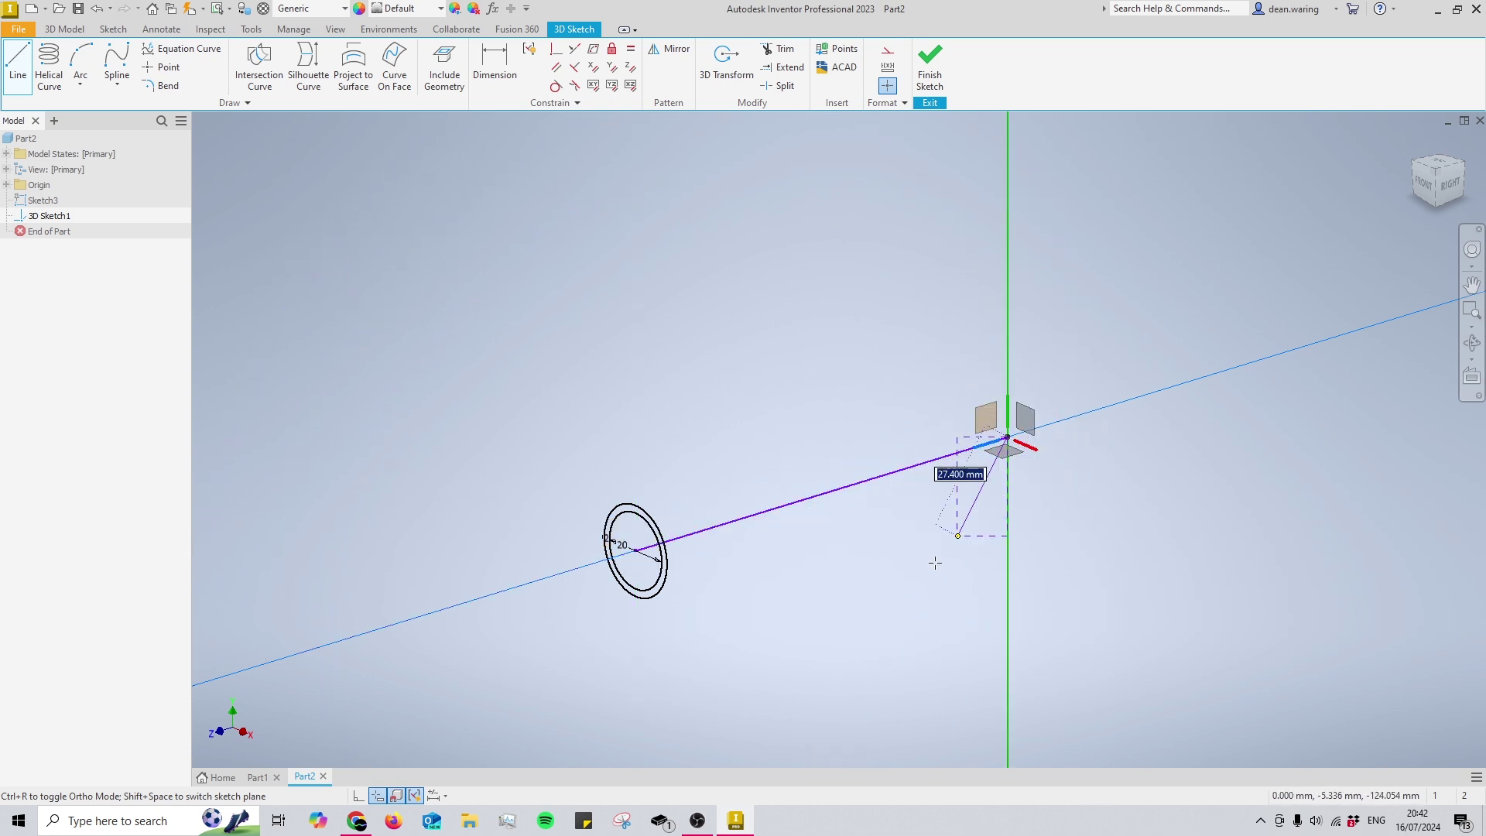
- Extend the path from the first line's end with four more connected lines, changing direction across different planes
shift+middle_drag(935, 562, 925, 401)
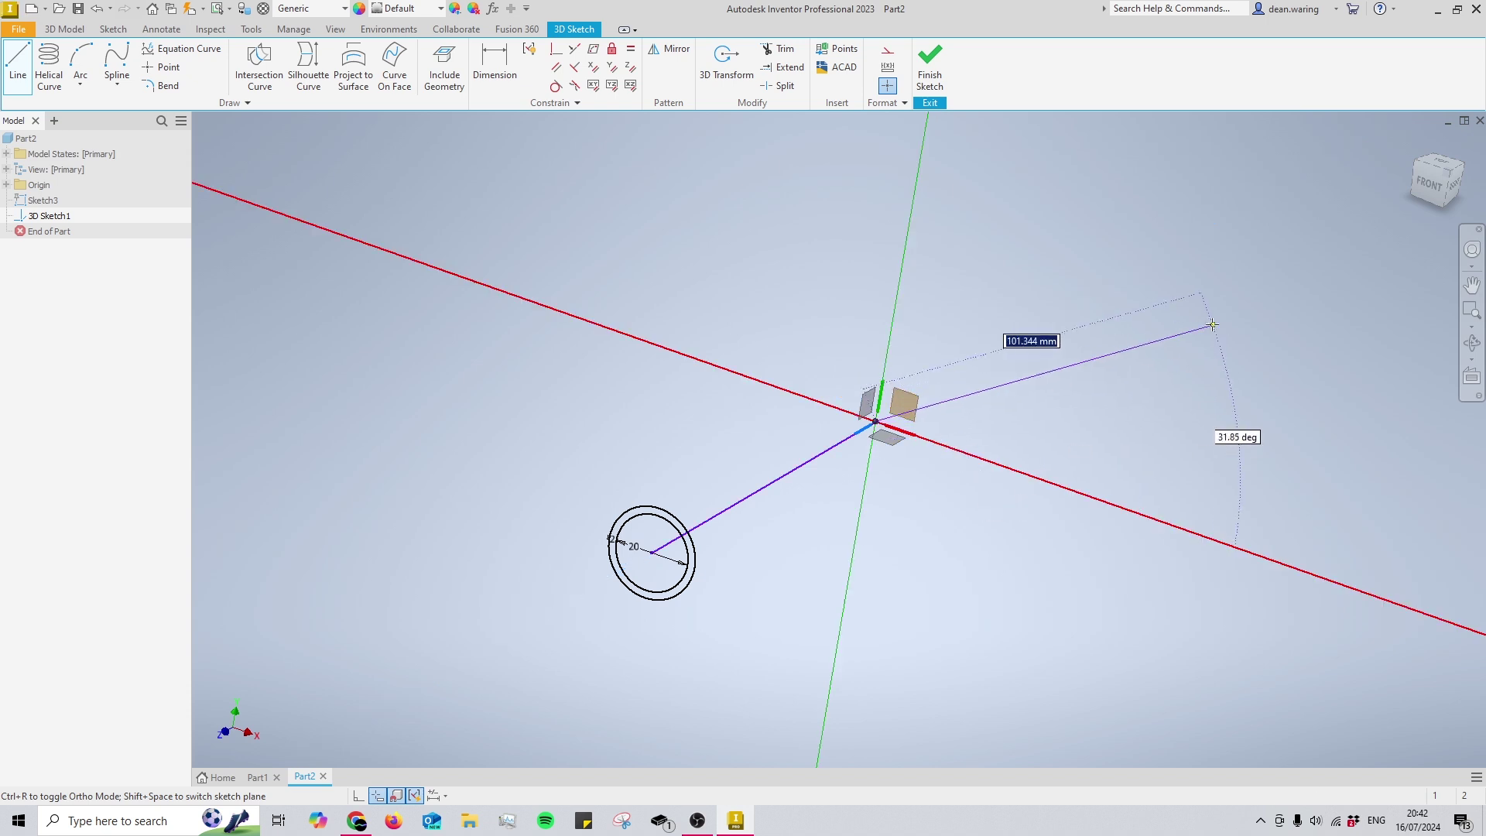
click(1269, 228)
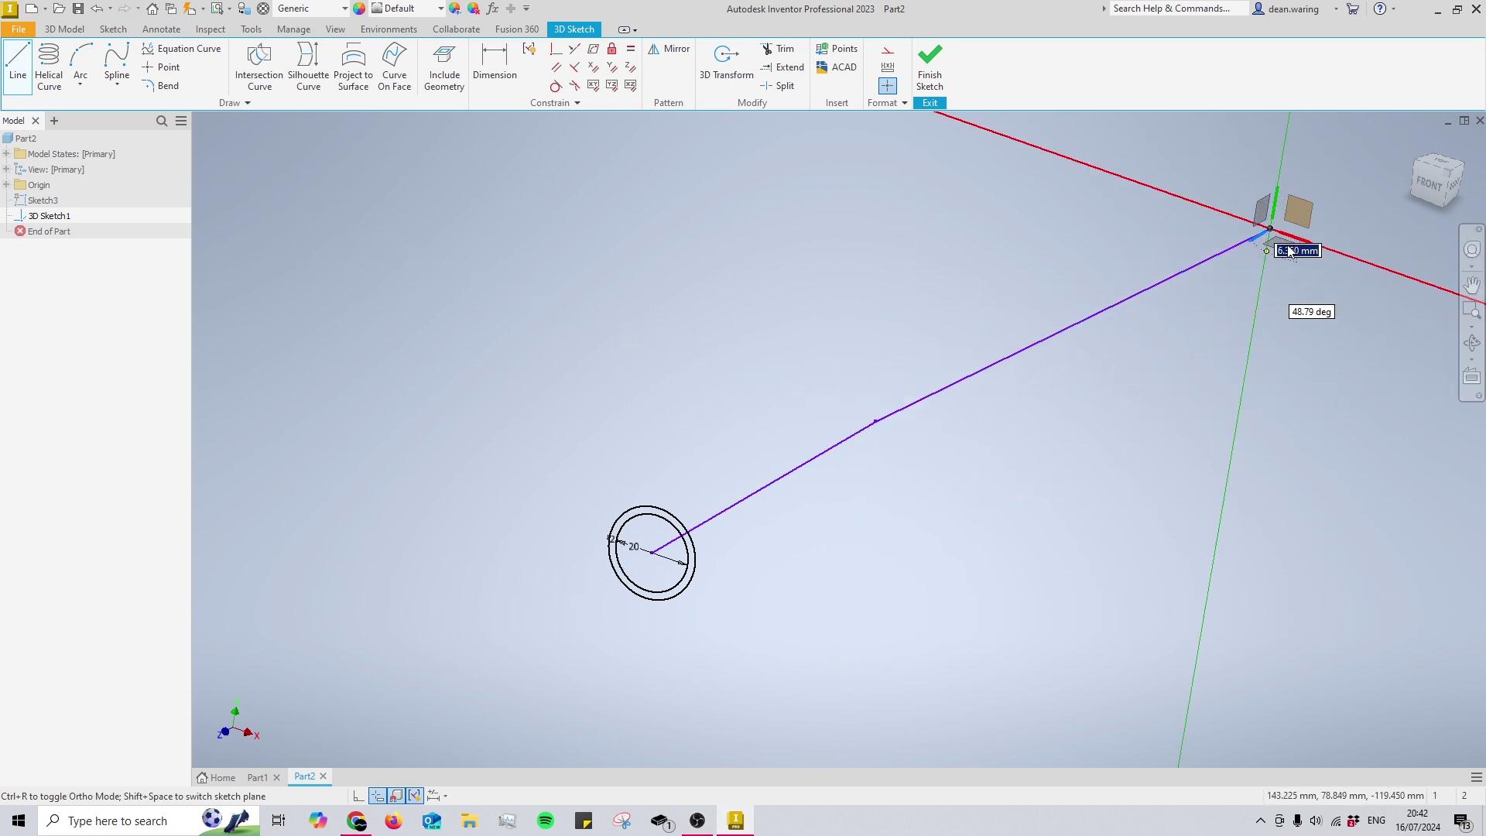
scroll(1263, 247, up, 3)
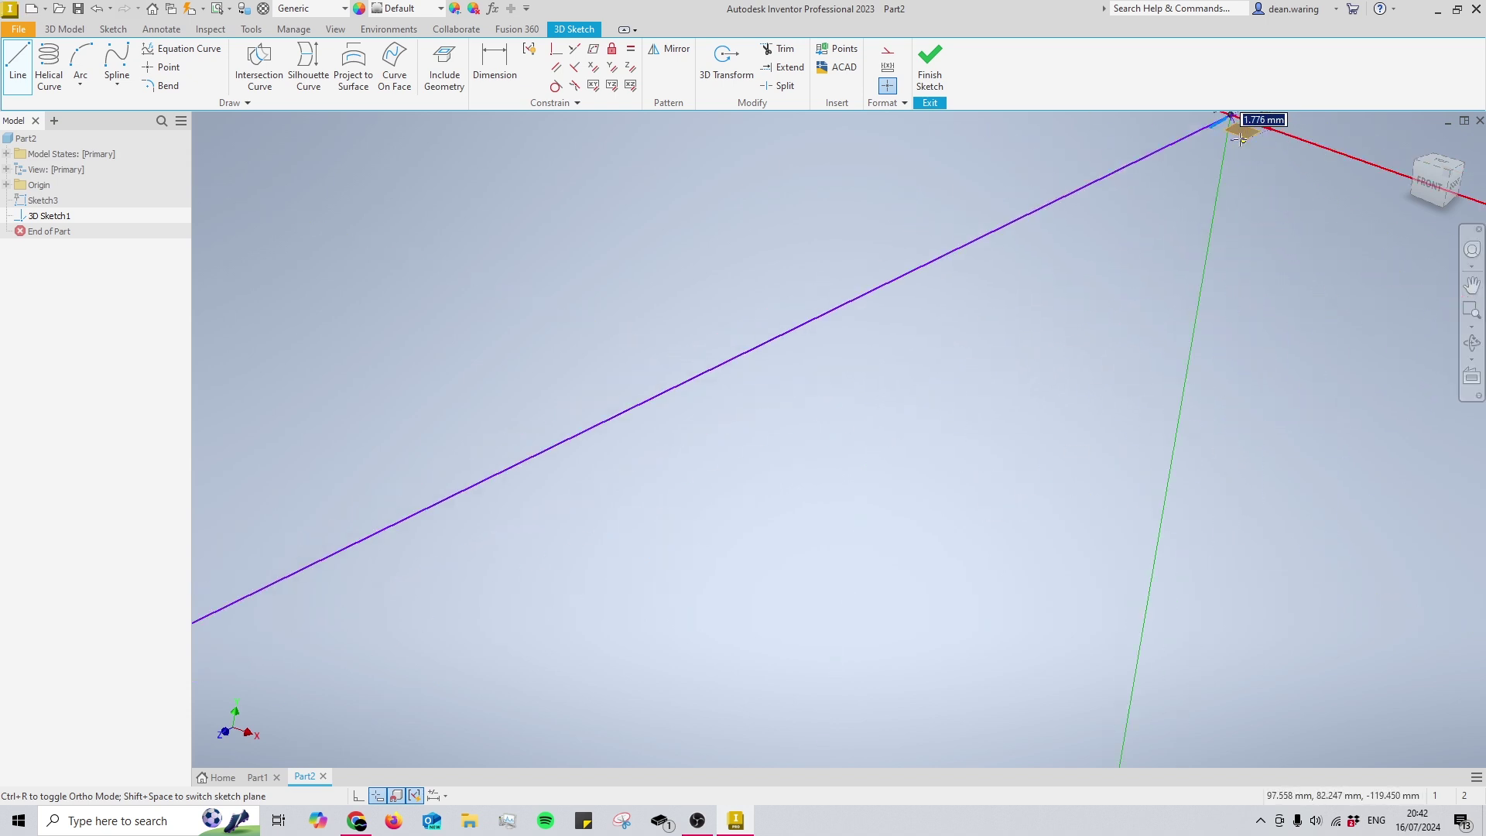
scroll(1238, 133, down, 5)
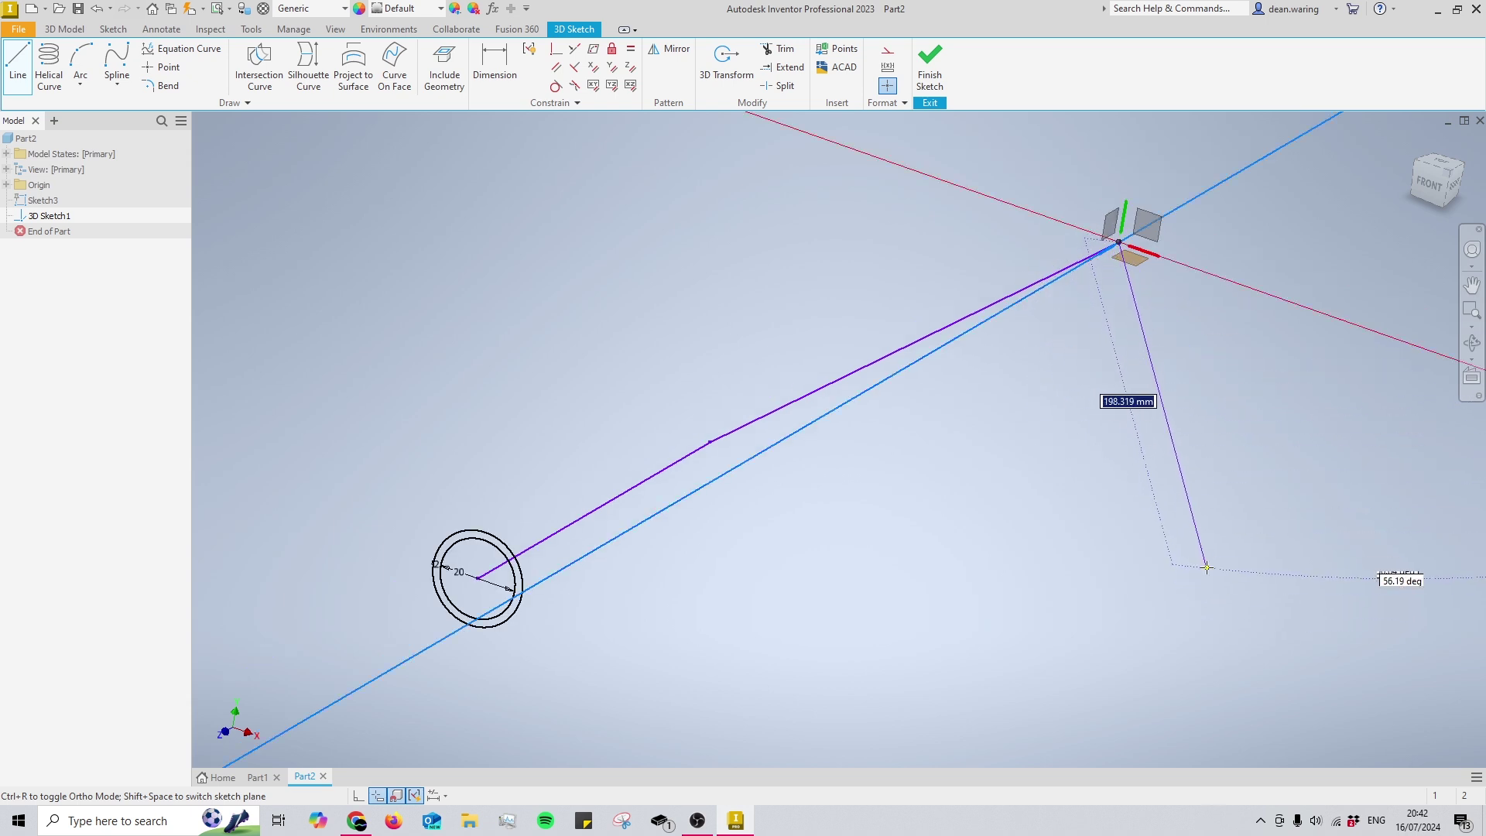
click(1248, 631)
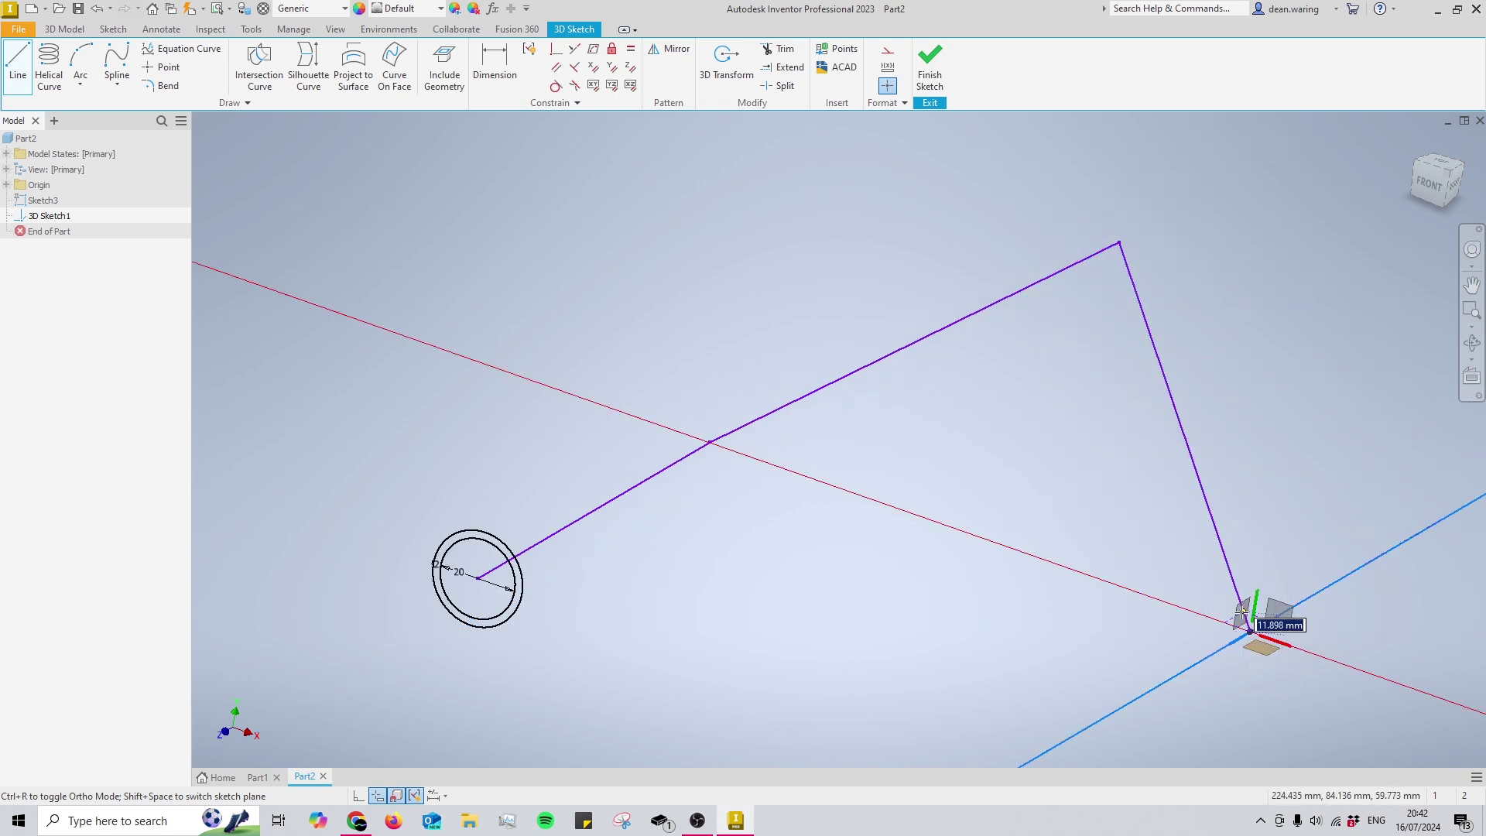
click(1392, 285)
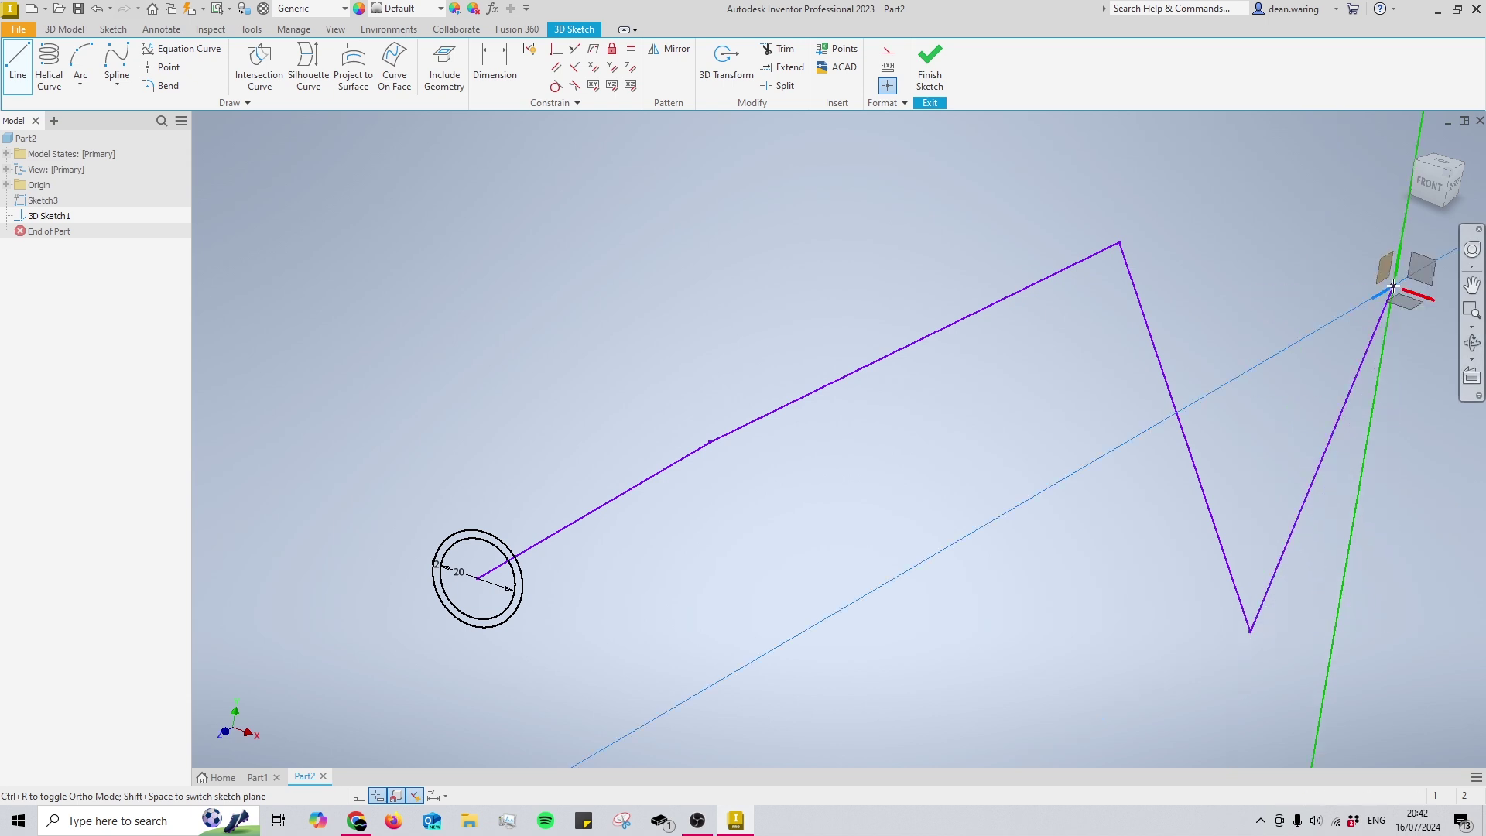
click(1266, 167)
key(Escape)
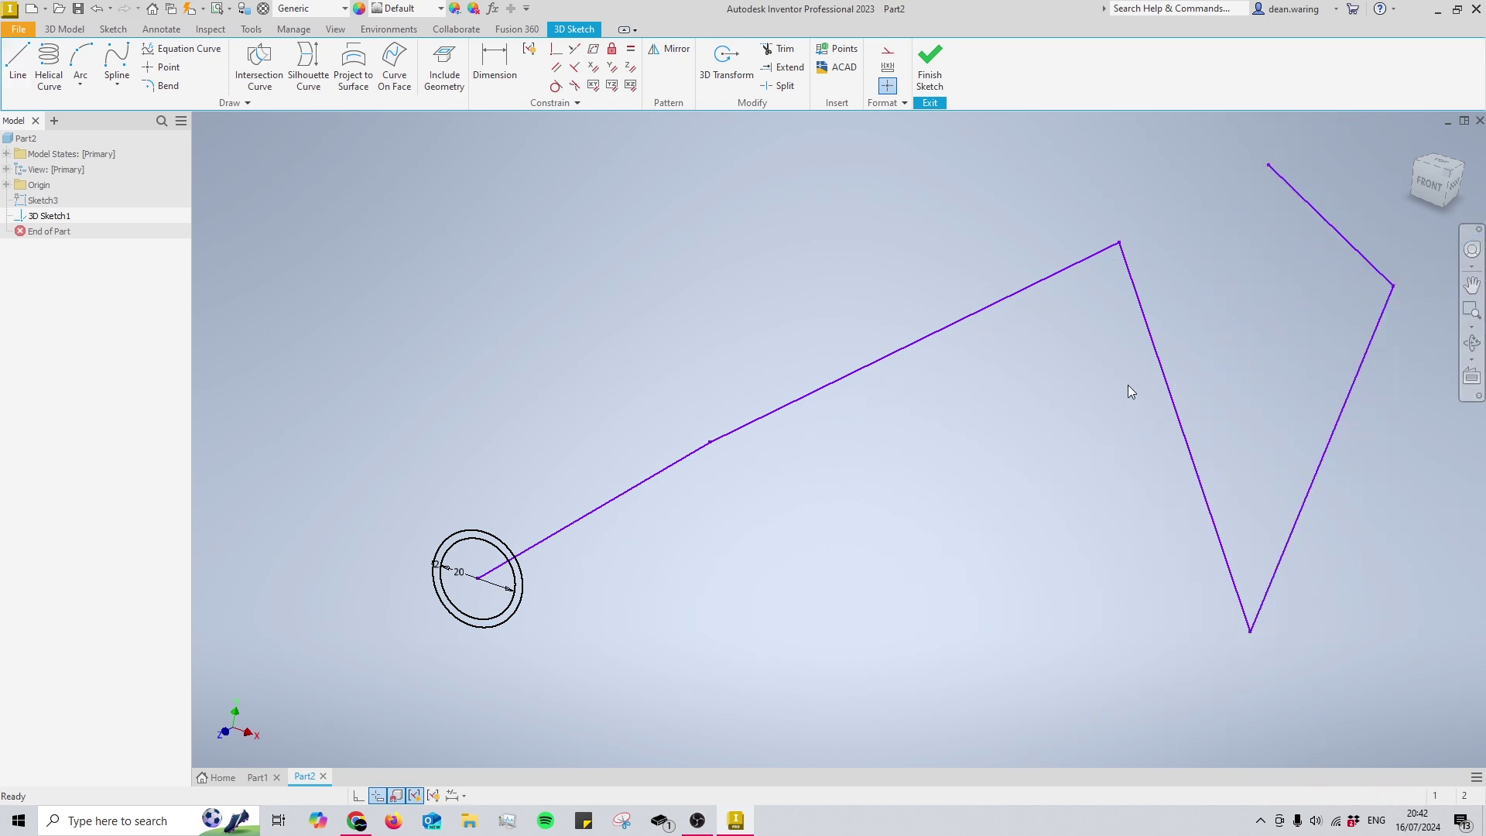
- Round all four corners of the path with 15 mm bends and finish the 3D sketch
scroll(1126, 384, down, 5)
scroll(1081, 371, up, 2)
mouse_move(1082, 371)
shift+middle_down()
mouse_move(983, 438)
mouse_move(1014, 401)
mouse_move(1094, 420)
mouse_move(996, 396)
mouse_move(932, 454)
mouse_move(852, 467)
mouse_move(866, 497)
shift+middle_up()
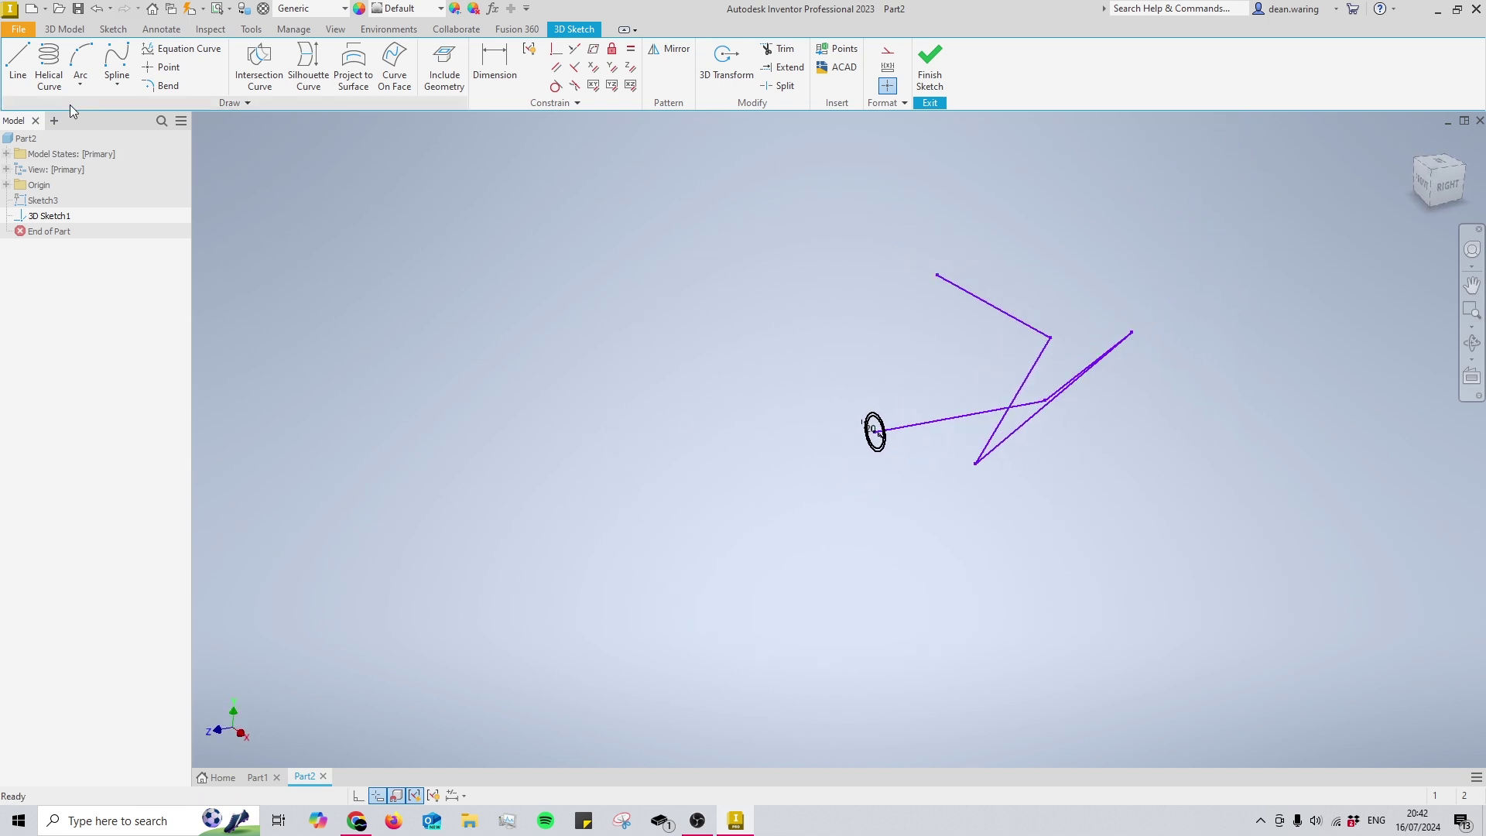
mouse_move(809, 417)
shift+middle_down()
mouse_move(819, 475)
mouse_move(887, 523)
shift+middle_up()
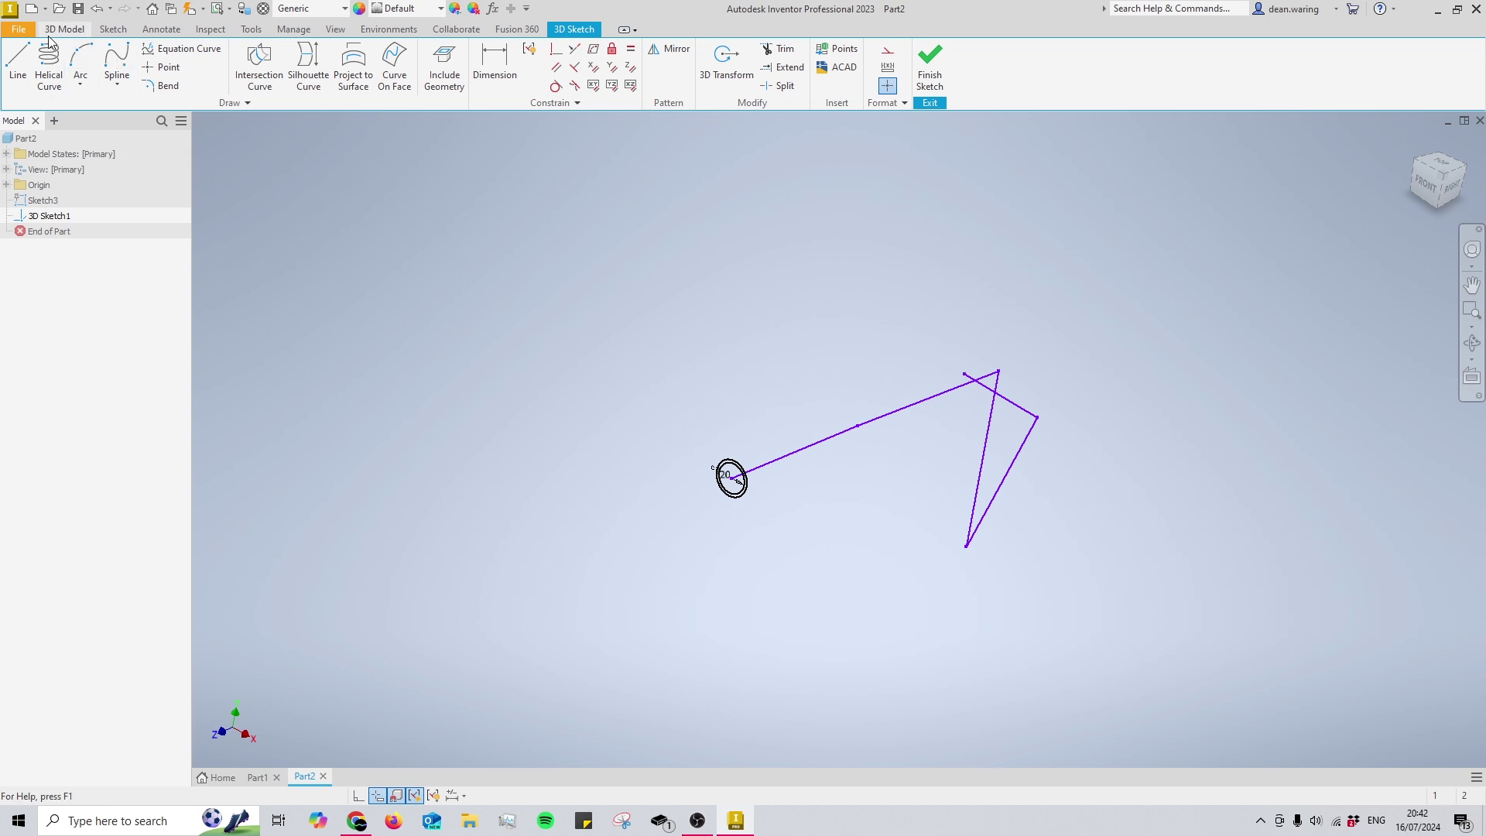
click(168, 85)
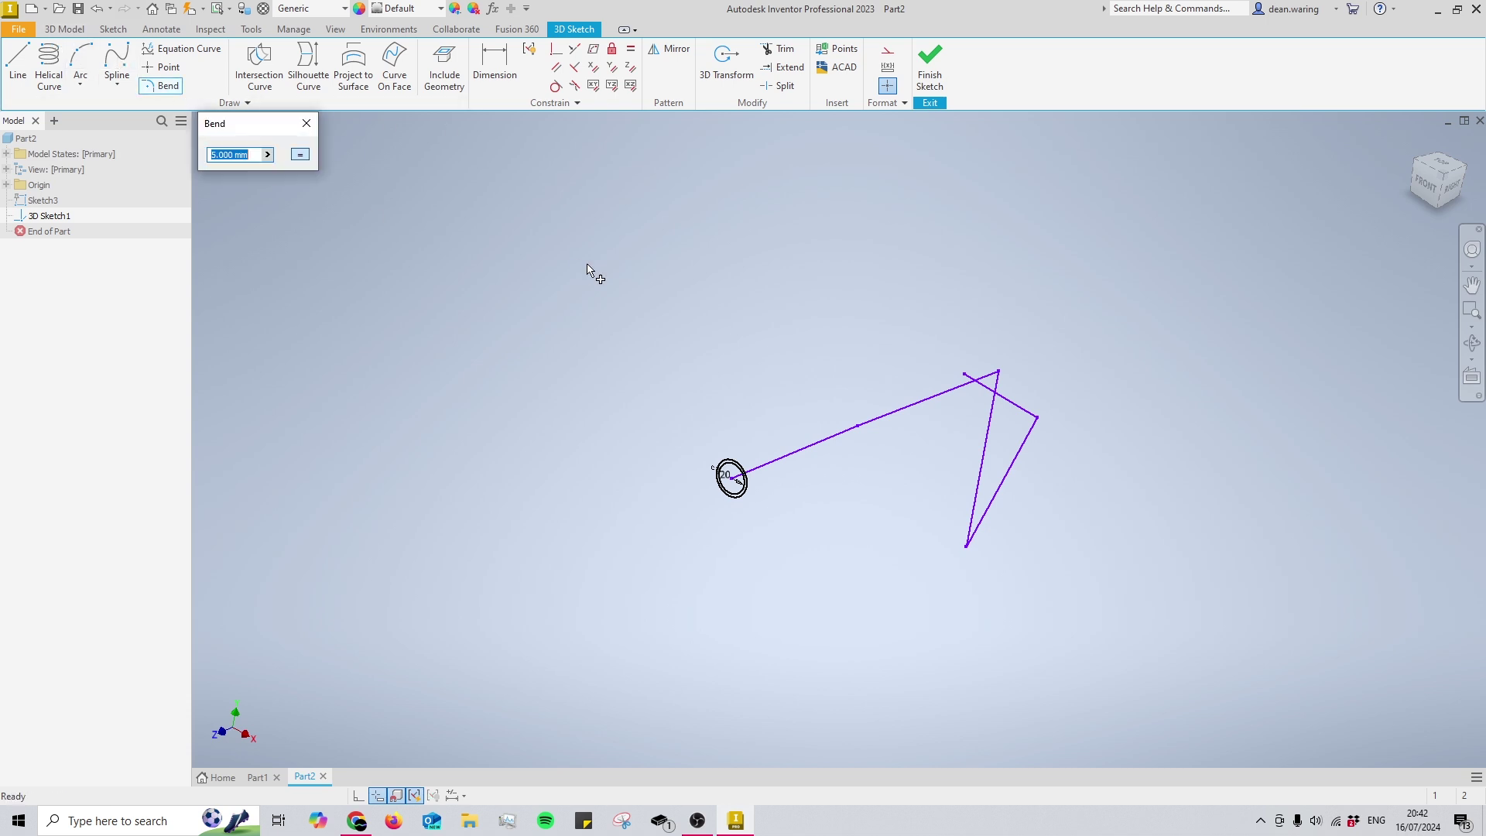
mouse_move(1010, 594)
shift+middle_down()
mouse_move(1025, 554)
mouse_move(1124, 620)
shift+middle_up()
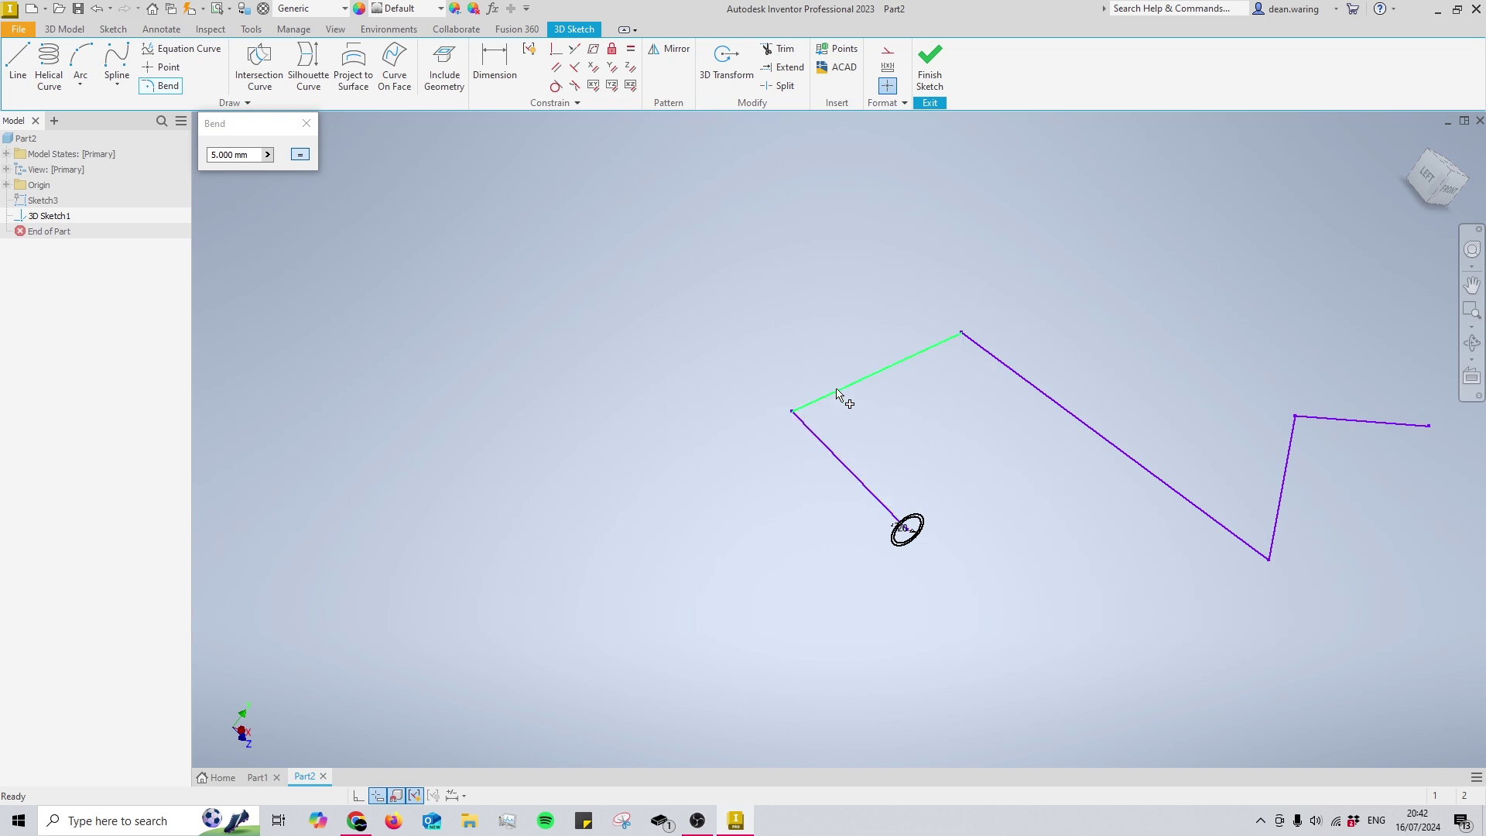
drag(257, 151, 137, 176)
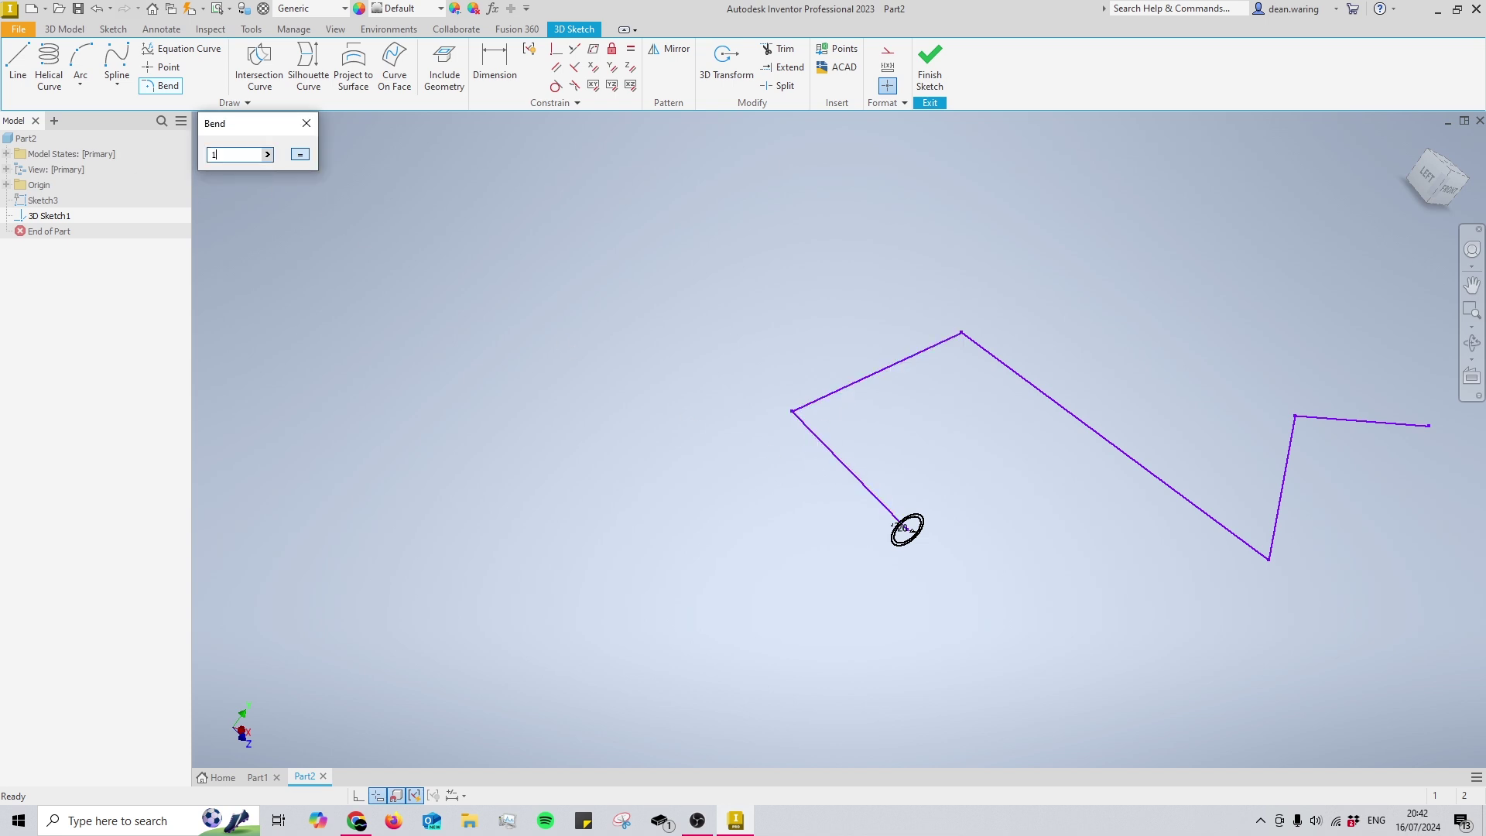
click(807, 430)
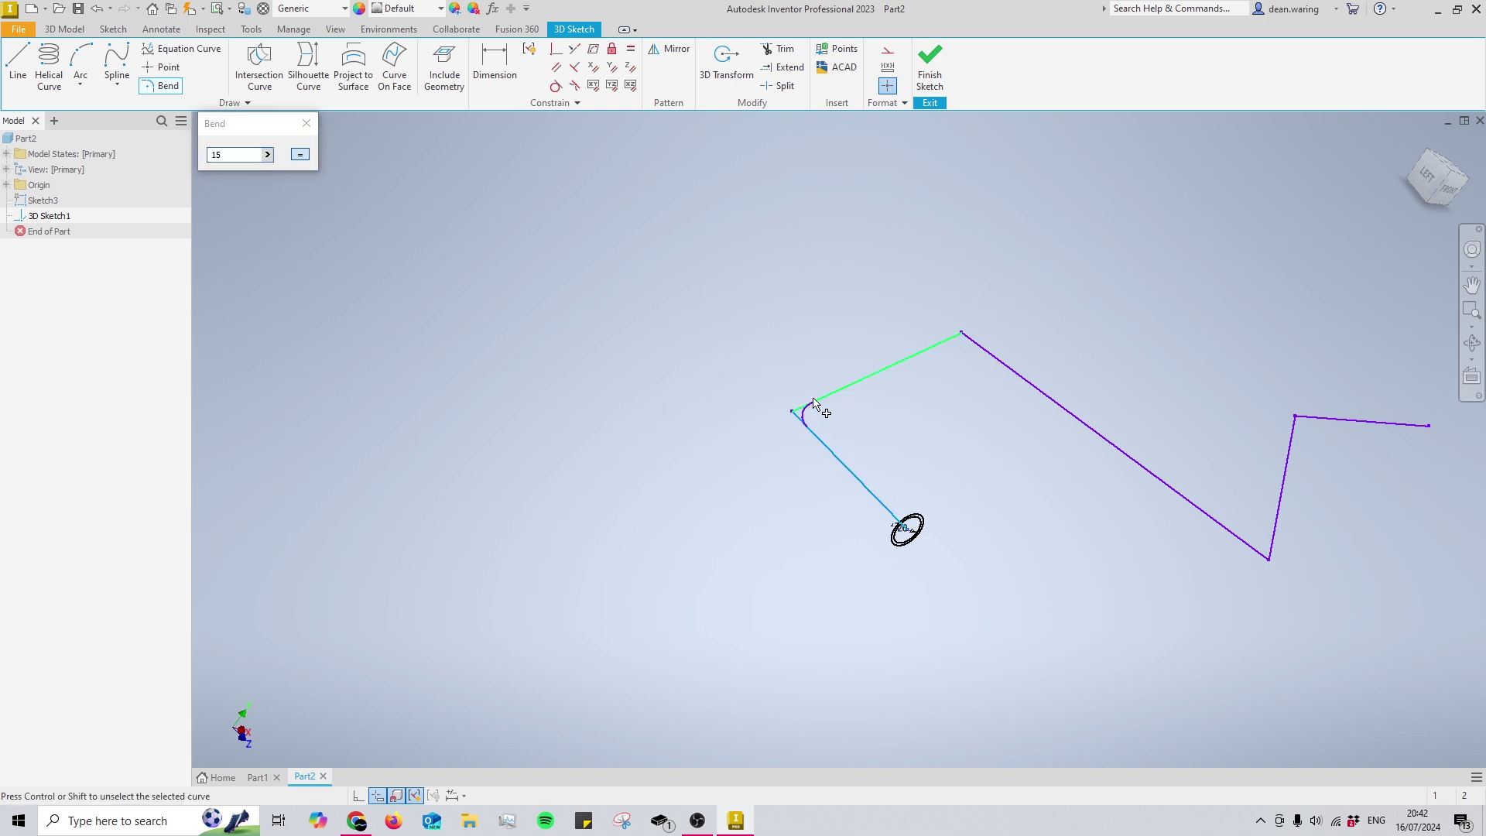
click(897, 372)
click(1083, 424)
click(1278, 526)
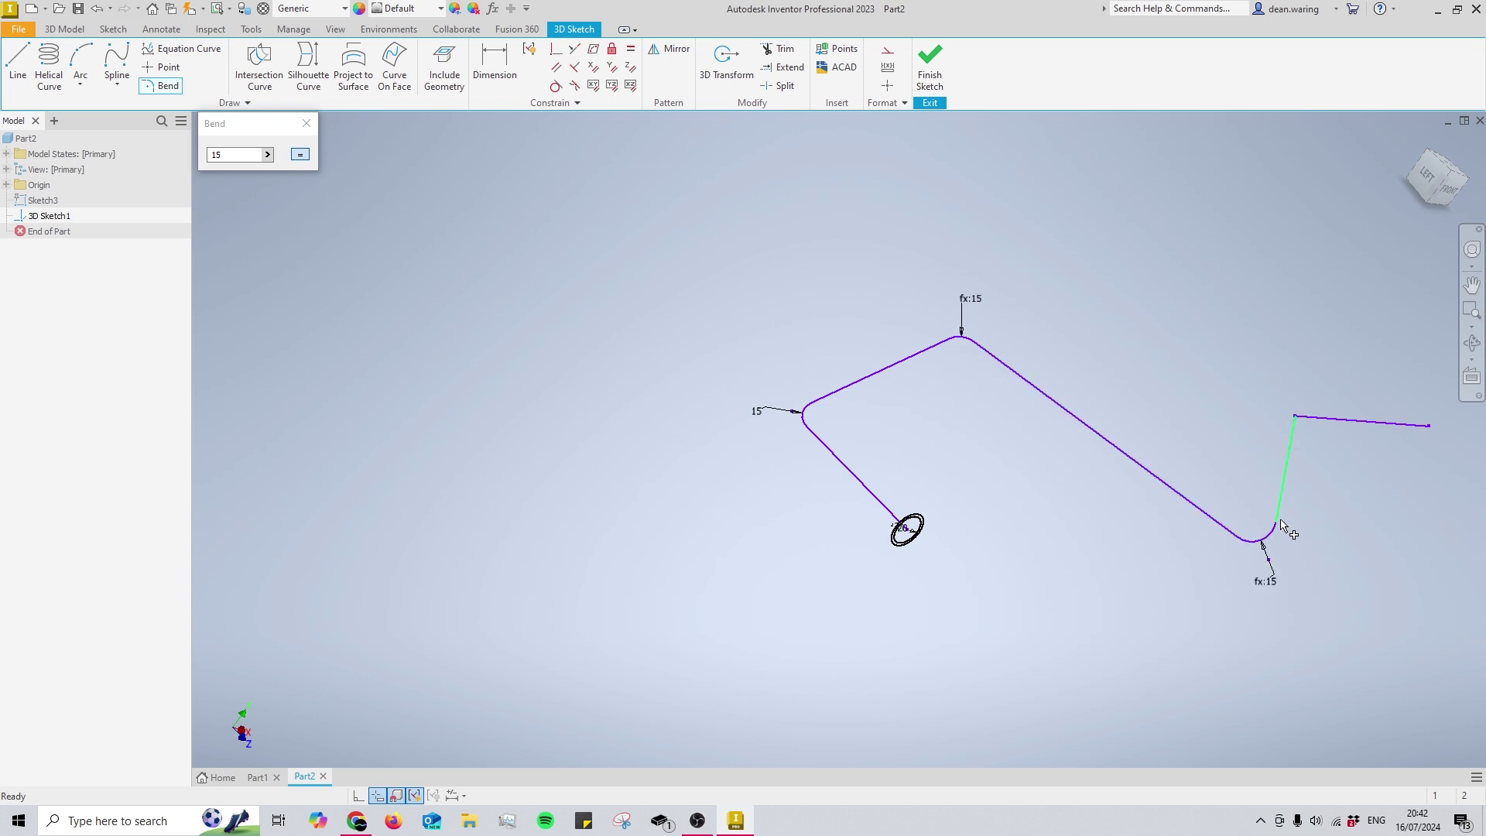
click(1285, 462)
key(Escape)
shift+middle_drag(981, 374, 890, 504)
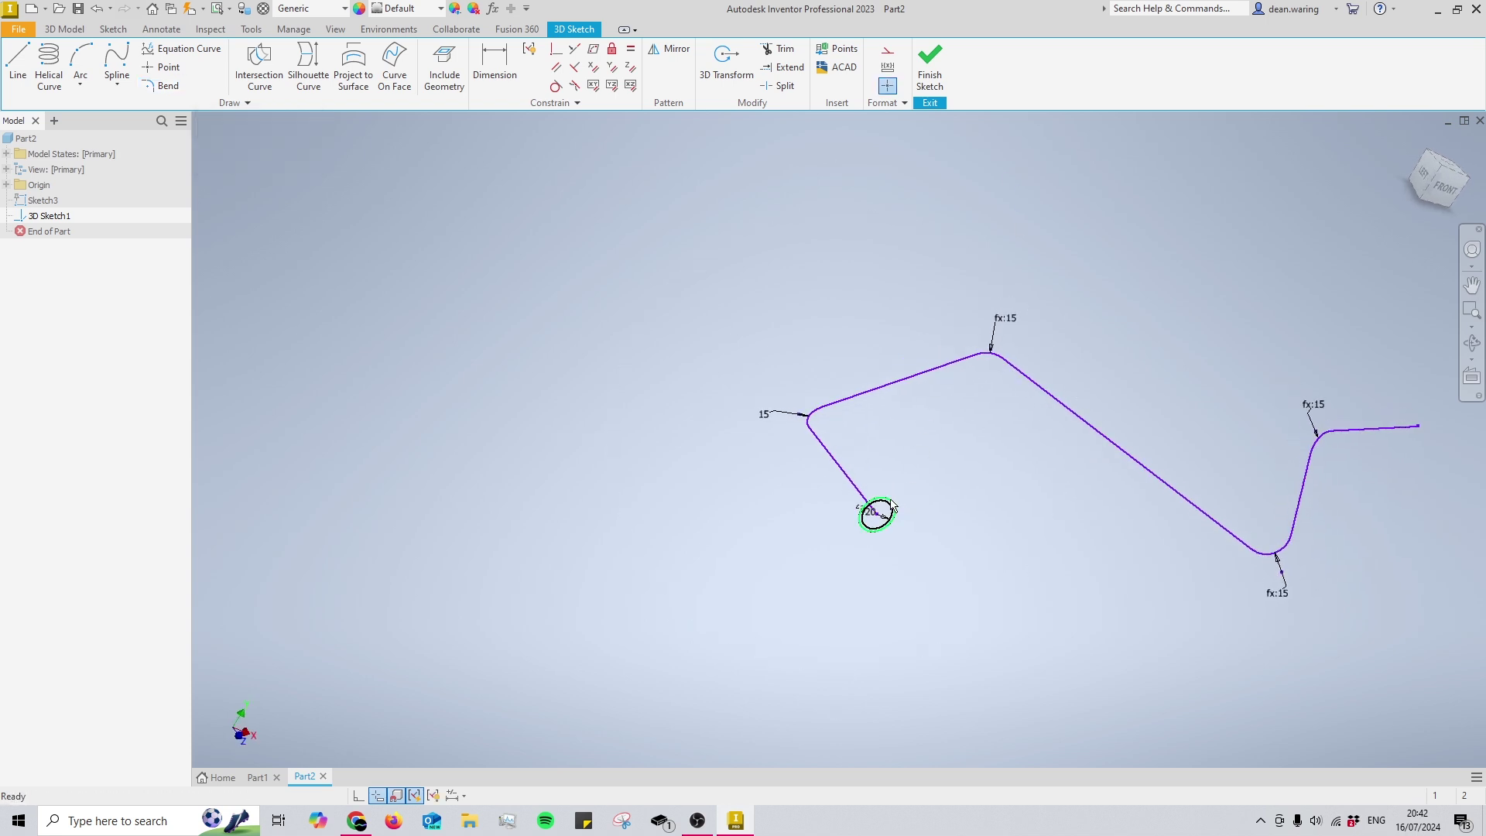
scroll(969, 328, up, 3)
mouse_move(959, 355)
shift+middle_down()
mouse_move(926, 416)
mouse_move(971, 333)
shift+middle_up()
click(931, 68)
- Sweep the ring between the two circles along the whole bent 3D path to form the hollow pipe
mouse_move(865, 452)
shift+middle_down()
mouse_move(869, 466)
mouse_move(797, 455)
mouse_move(818, 421)
shift+middle_up()
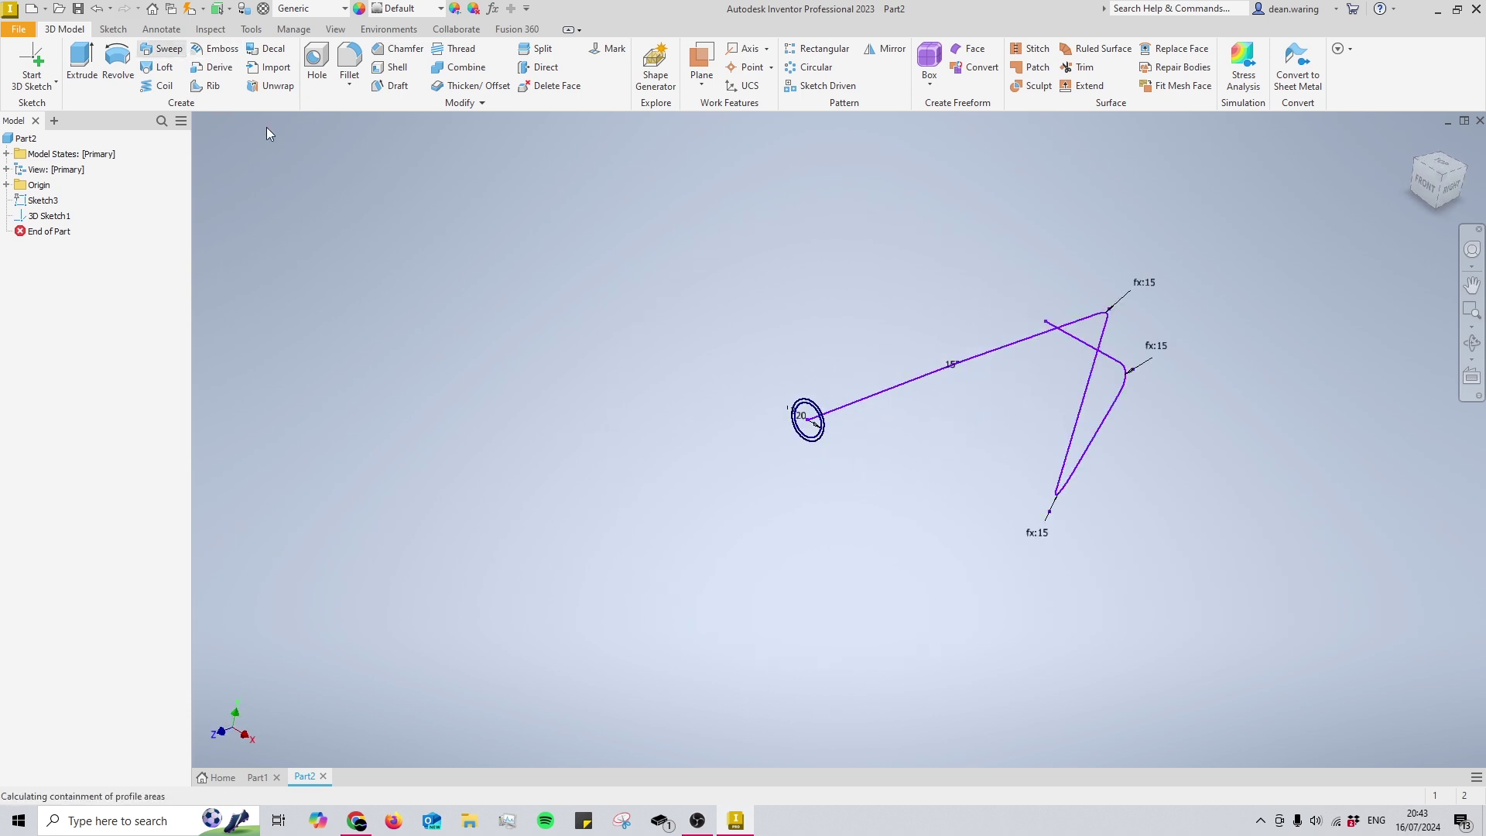
scroll(827, 418, down, 8)
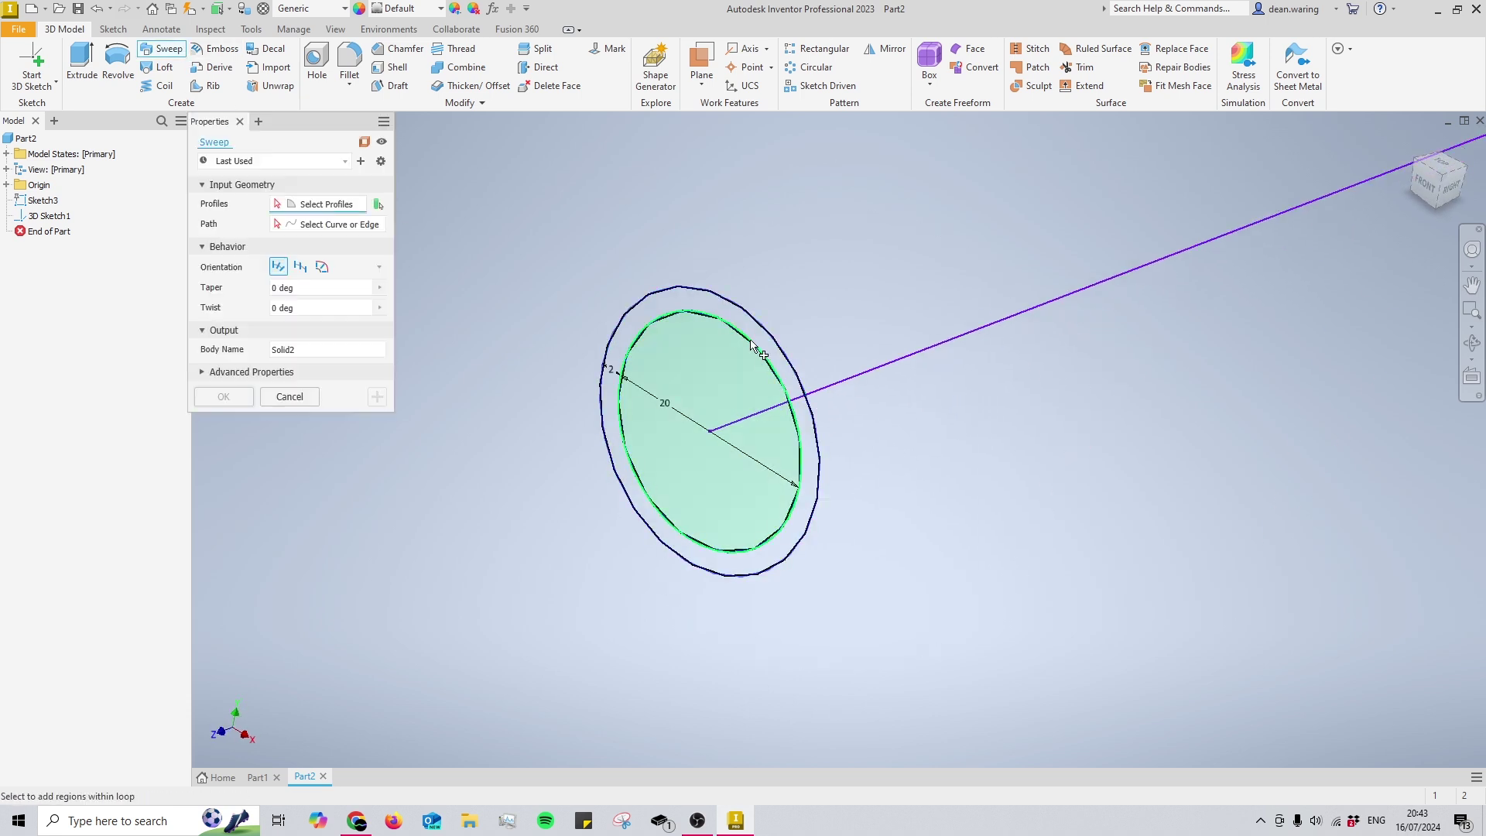
click(836, 383)
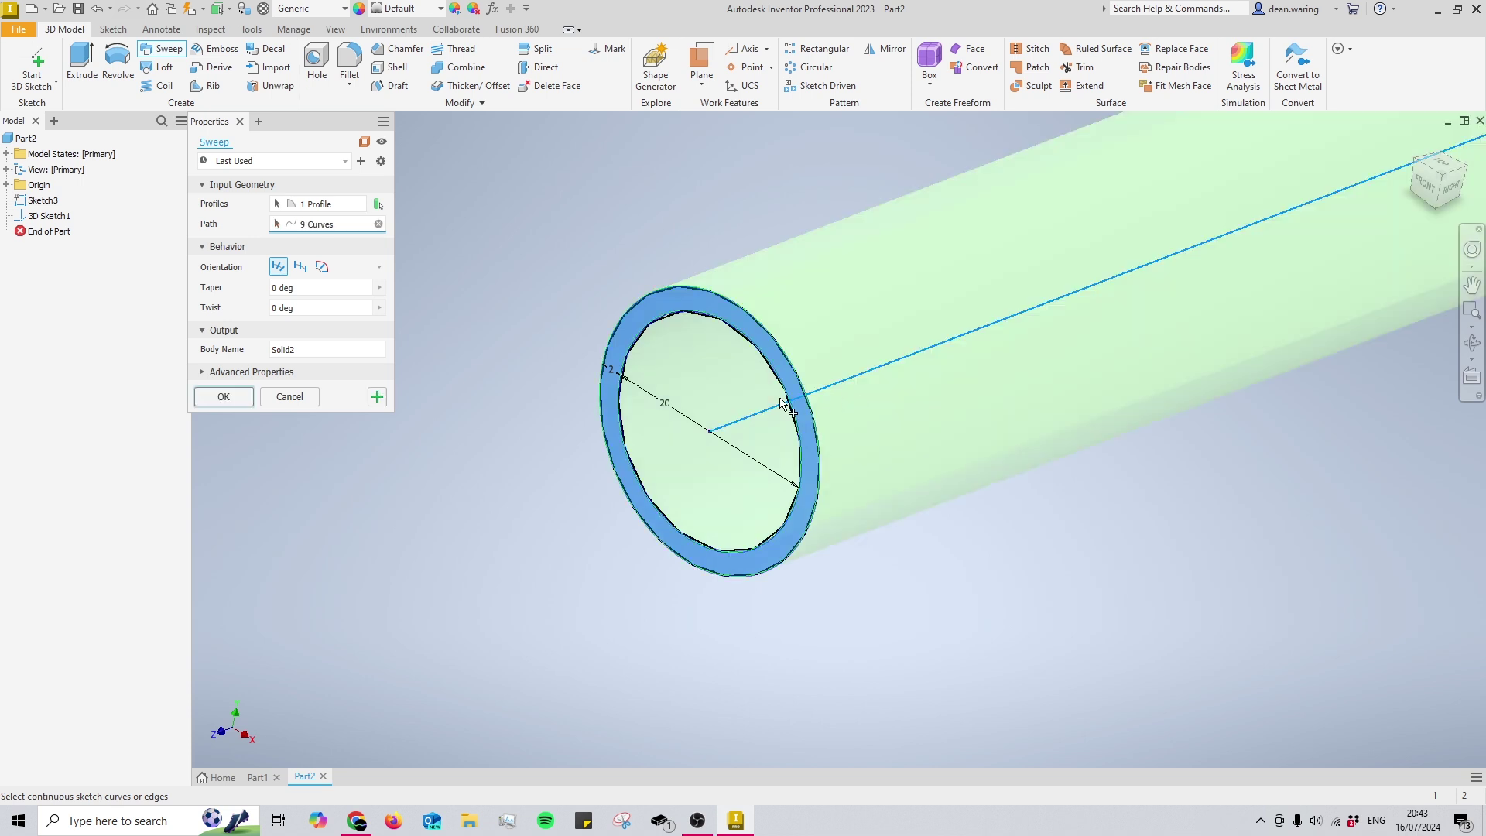
scroll(778, 398, up, 8)
right_click(771, 438)
click(822, 461)
shift+middle_drag(860, 480, 870, 407)
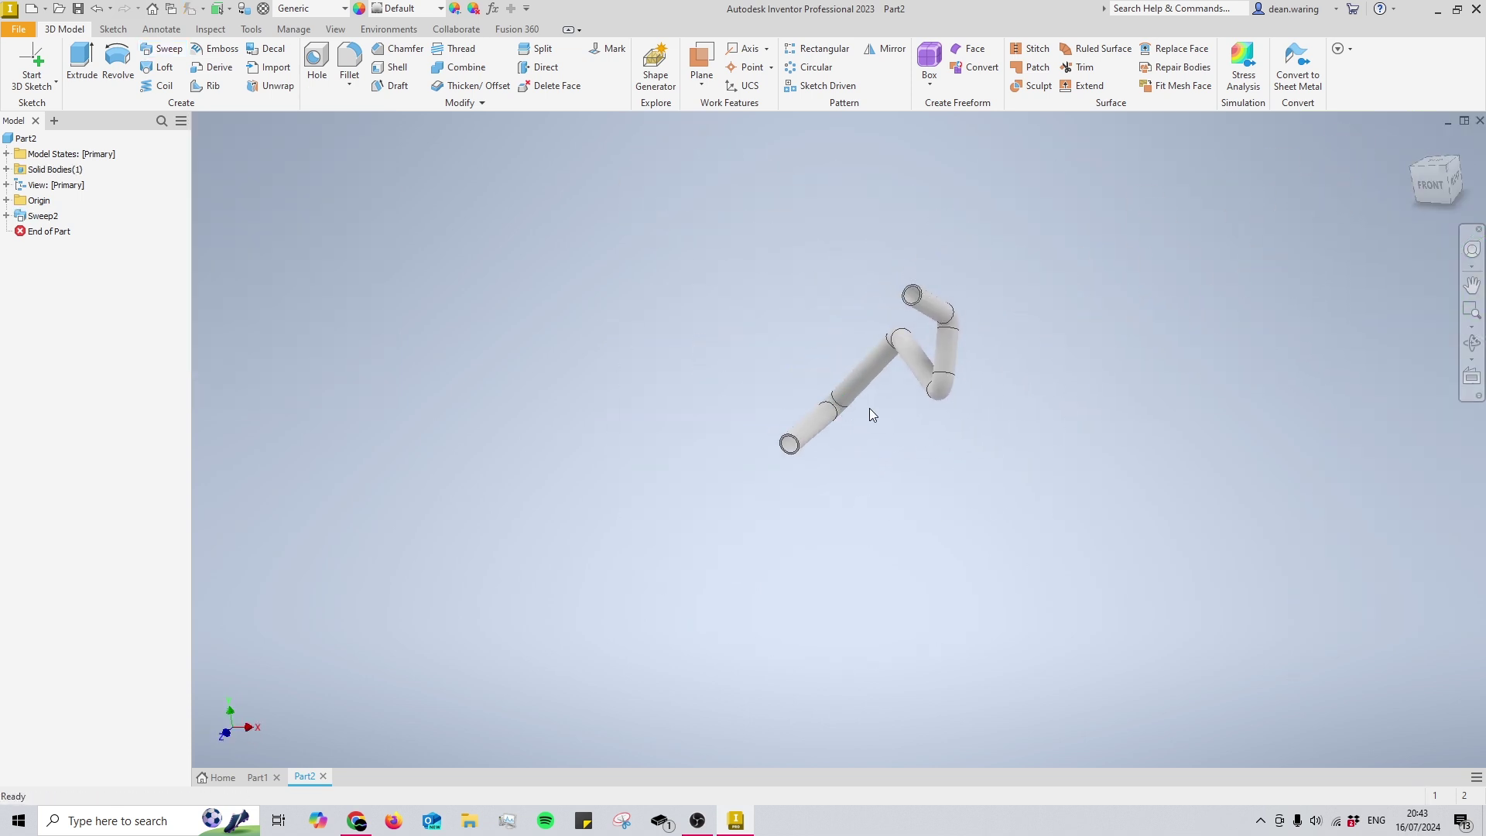